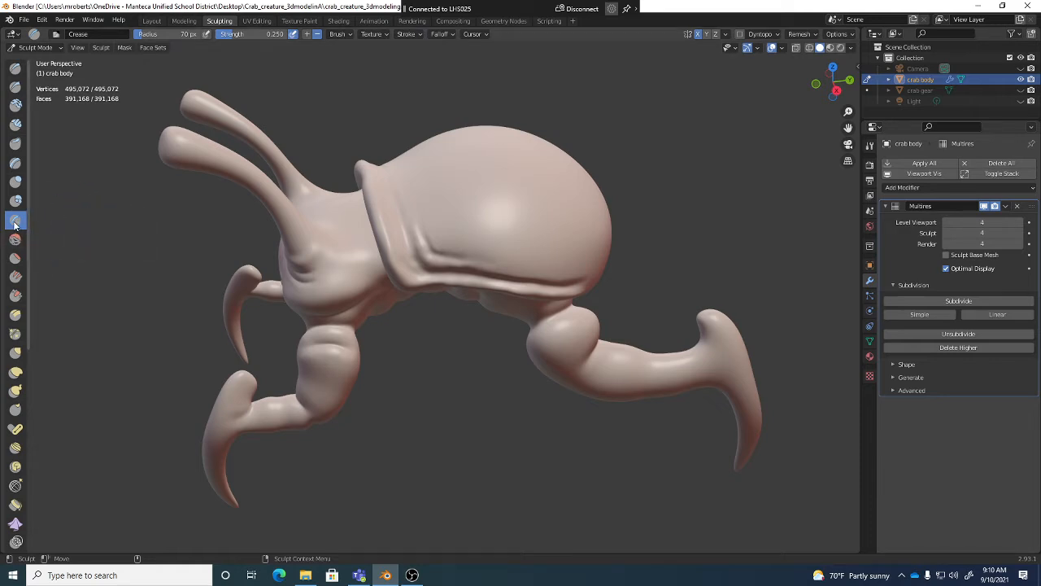
Step: Set the Crease brush radius to 48 px and carve a crease around the middle of the rear leg's lower segment
mouse_move(496, 345)
middle_down()
mouse_move(477, 332)
mouse_move(542, 355)
mouse_move(486, 360)
middle_up()
scroll(487, 359, up, 5)
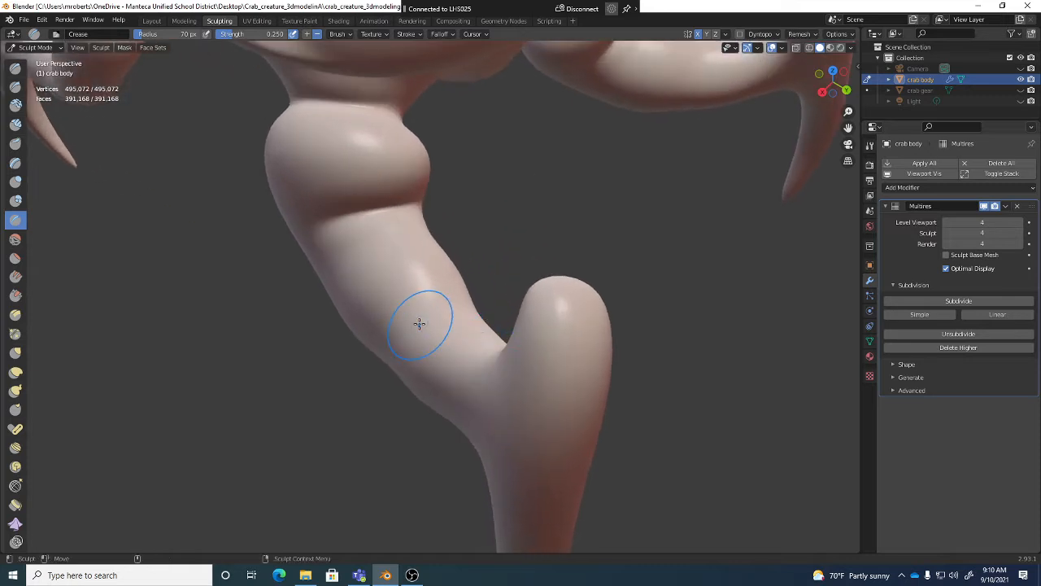
key(bracketleft)
key(bracketleft)
key(bracketright)
key(bracketright)
key(bracketleft)
key(bracketleft)
key(bracketleft)
middle_drag(431, 328, 420, 340)
mouse_move(379, 349)
mouse_down()
mouse_move(425, 337)
mouse_move(353, 320)
mouse_move(438, 327)
mouse_up()
mouse_move(437, 327)
middle_down()
mouse_move(342, 332)
mouse_move(379, 339)
middle_up()
mouse_move(379, 340)
mouse_down()
mouse_move(407, 358)
mouse_move(395, 353)
mouse_up()
mouse_move(396, 353)
middle_down()
mouse_move(492, 364)
mouse_move(365, 393)
middle_up()
mouse_move(365, 393)
mouse_down()
mouse_move(342, 387)
mouse_move(407, 399)
mouse_up()
mouse_move(406, 399)
middle_down()
mouse_move(427, 404)
mouse_move(445, 344)
mouse_move(407, 298)
mouse_move(436, 318)
mouse_move(409, 309)
middle_up()
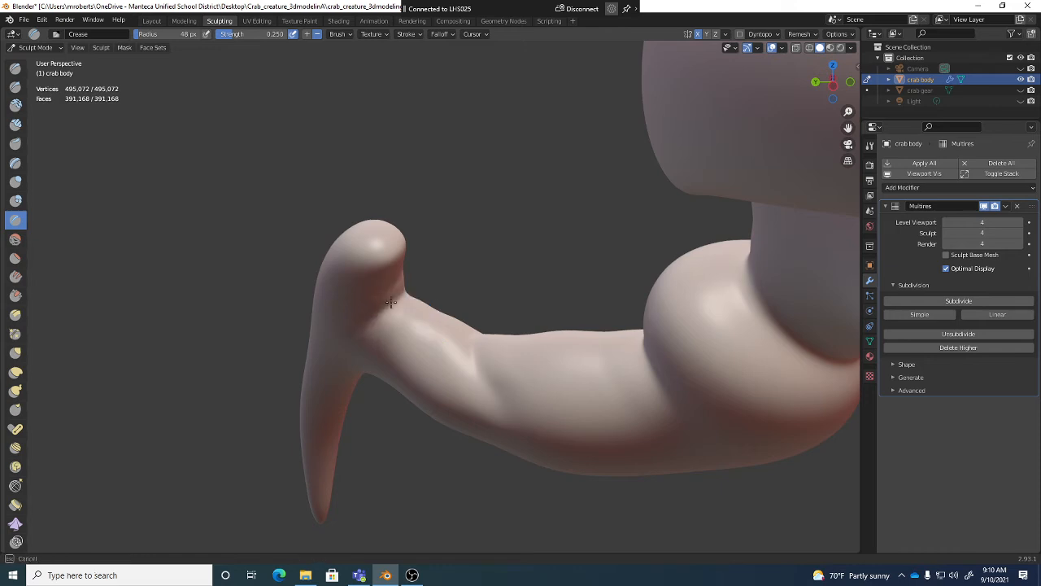
Step: Check the orbit, pan and zoom settings in the Navigation preferences, leaving them as they are
click(42, 20)
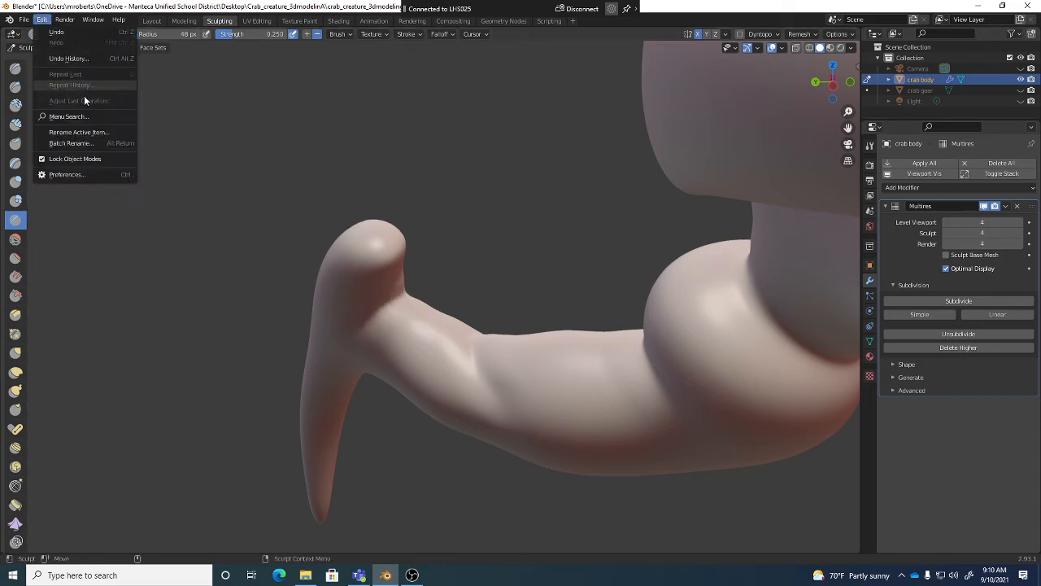
click(102, 174)
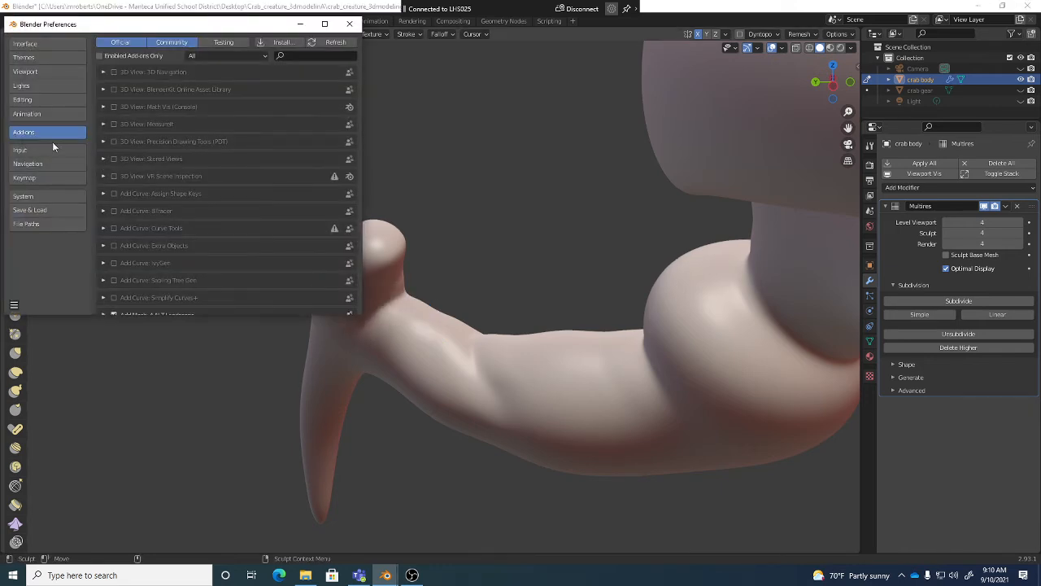
click(55, 164)
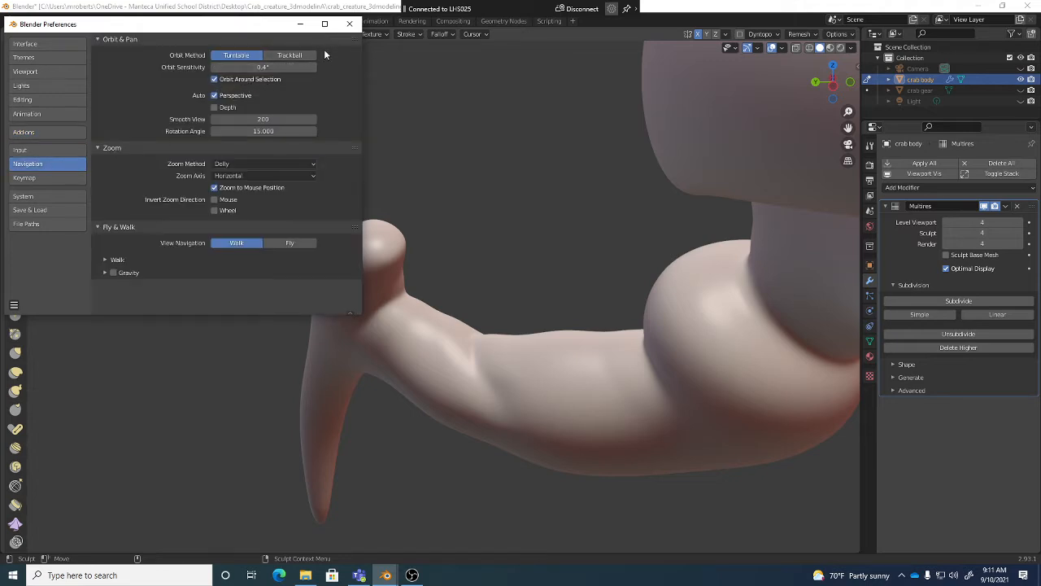
click(349, 23)
Step: Carve a crease around the joint where the rear leg meets its claw, covering both sides
middle_drag(383, 314, 393, 302)
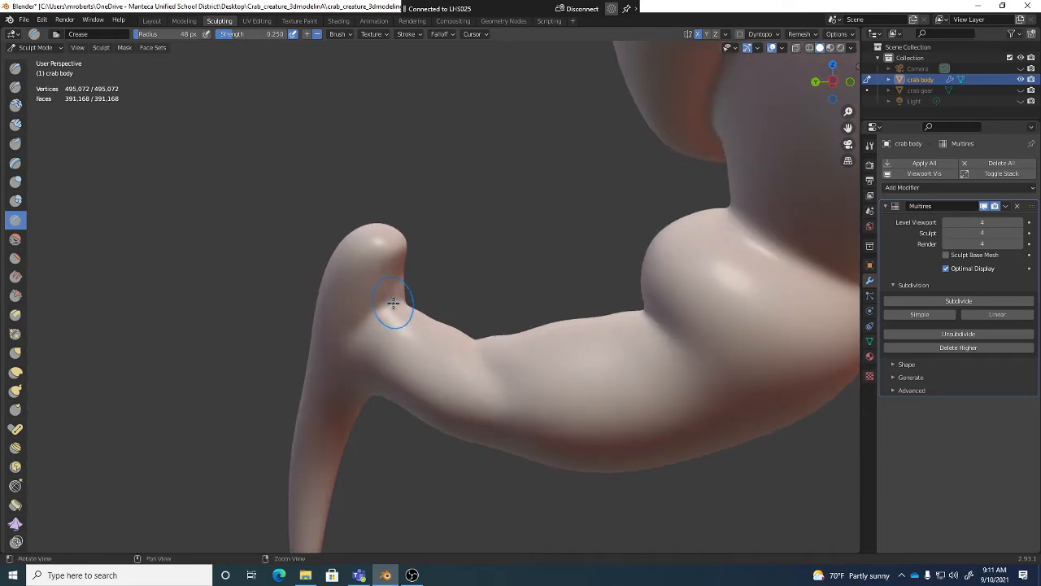
mouse_move(393, 304)
mouse_down()
mouse_move(353, 345)
mouse_move(378, 305)
mouse_move(397, 304)
mouse_up()
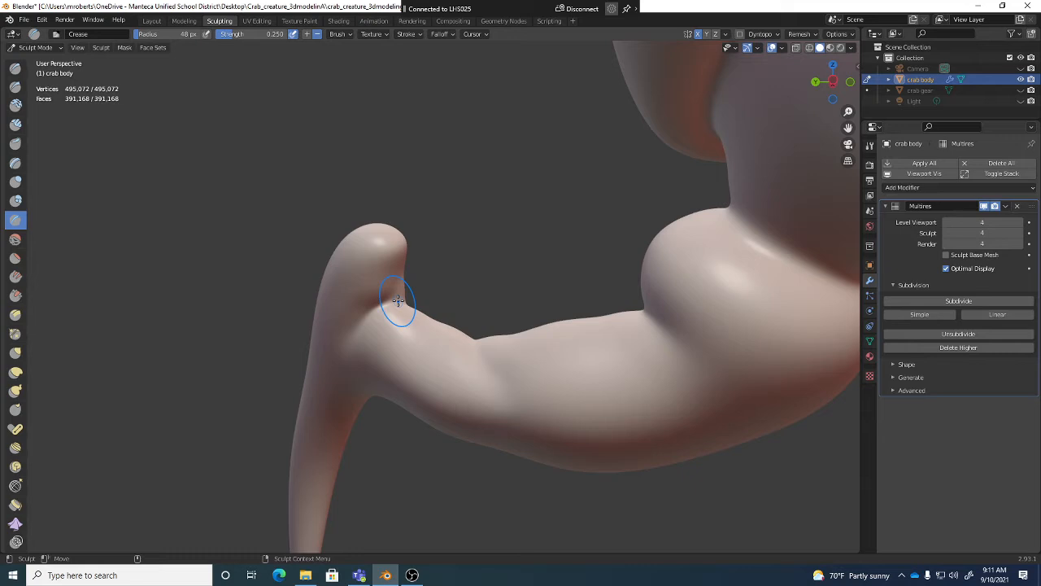
mouse_move(413, 318)
middle_down()
mouse_move(500, 358)
mouse_move(342, 338)
middle_up()
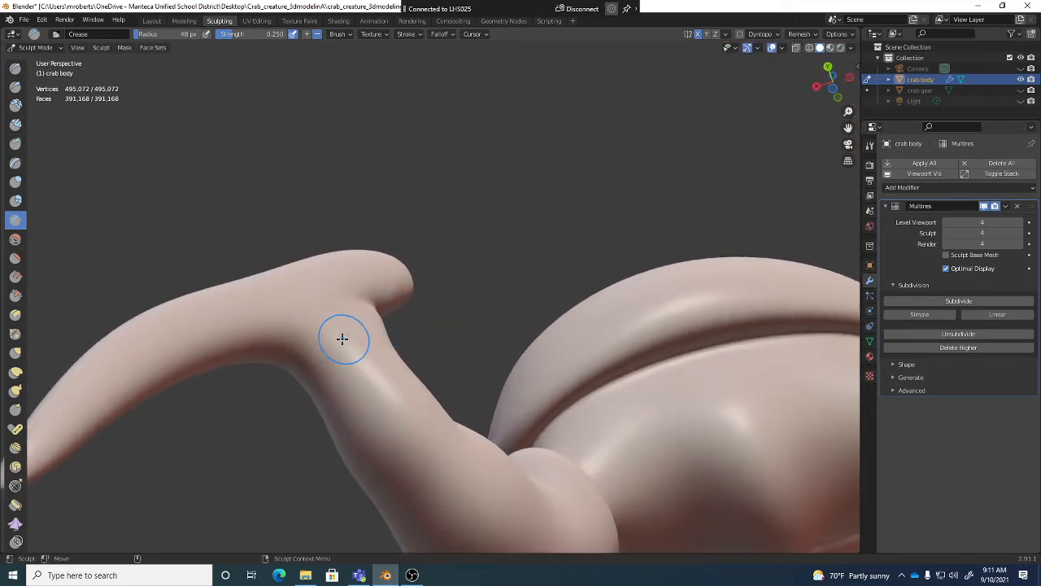
mouse_move(297, 374)
middle_down()
mouse_move(449, 388)
mouse_move(407, 367)
middle_up()
mouse_move(312, 329)
mouse_down()
mouse_move(295, 278)
mouse_move(311, 335)
mouse_up()
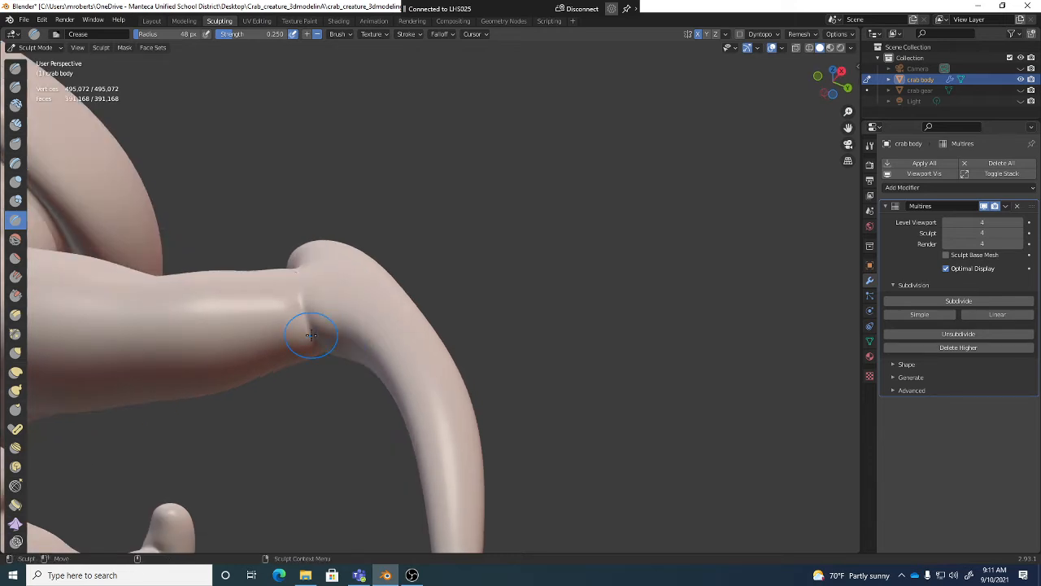
mouse_move(311, 335)
middle_down()
mouse_move(290, 358)
mouse_move(355, 328)
mouse_move(348, 303)
middle_up()
Step: Extend and deepen the crease across the outer side and underside of the rear leg's middle section
drag(344, 274, 337, 301)
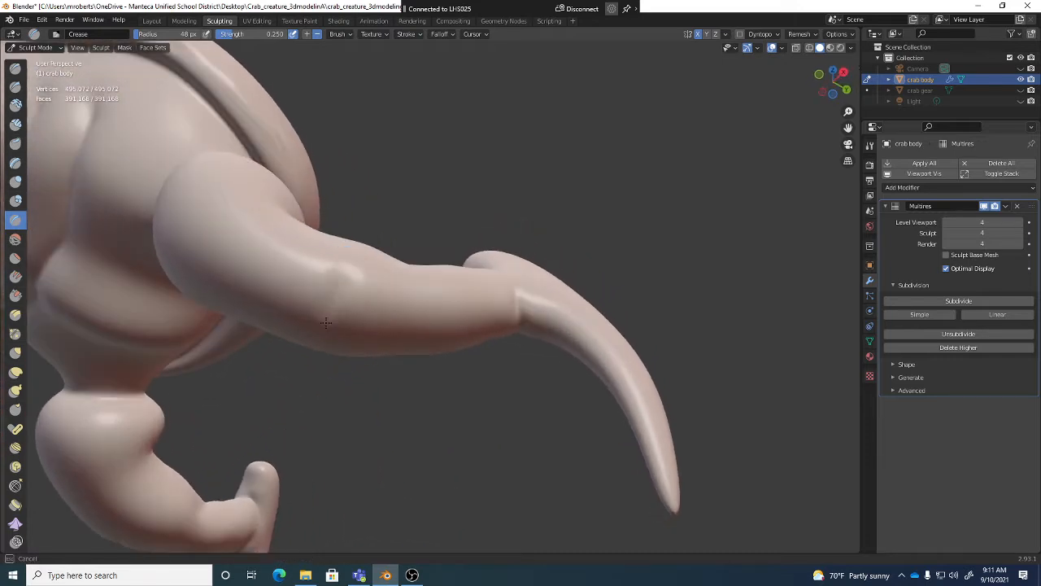
mouse_move(325, 322)
middle_down()
mouse_move(331, 287)
mouse_move(331, 375)
middle_up()
drag(342, 286, 342, 297)
middle_drag(342, 299, 328, 390)
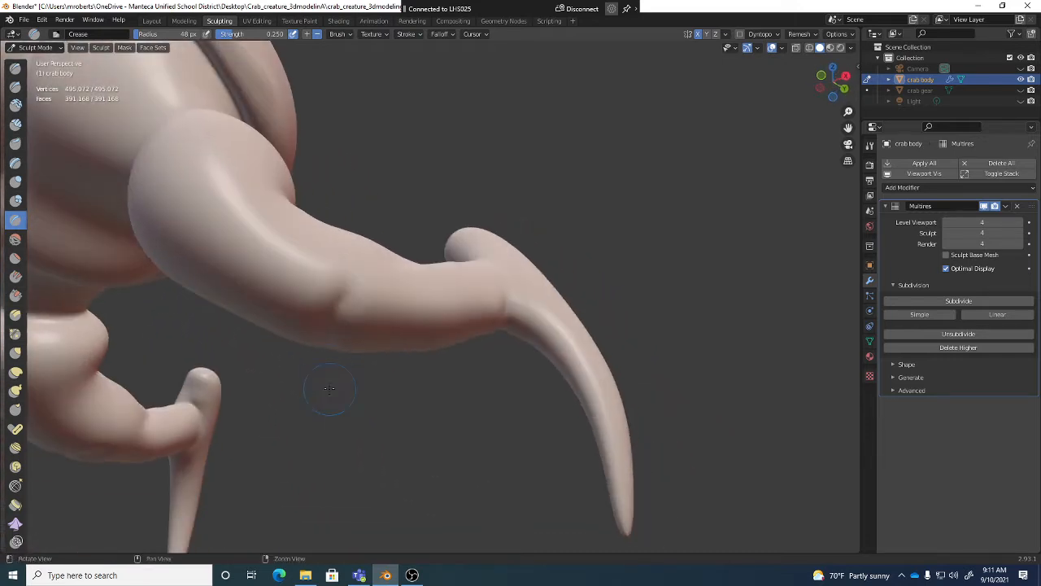
drag(339, 294, 330, 320)
drag(348, 277, 335, 296)
middle_drag(341, 289, 333, 399)
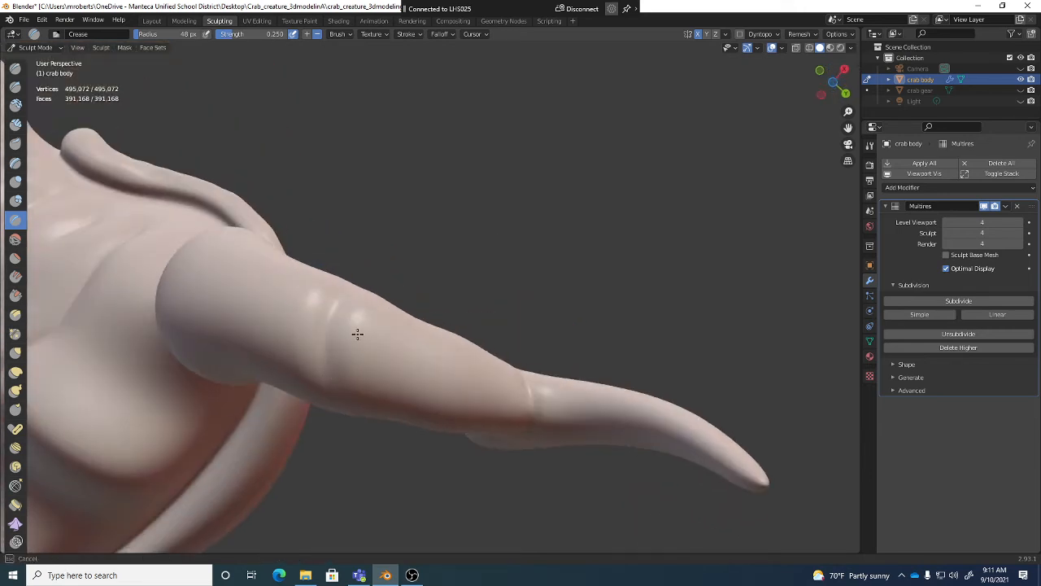
Step: Crease the edge of the rounded bulge on the crab's rear underside between the hind legs
scroll(463, 377, down, 3)
mouse_move(429, 488)
middle_down()
mouse_move(406, 402)
mouse_move(360, 425)
mouse_move(368, 416)
mouse_move(391, 442)
mouse_move(413, 366)
middle_up()
scroll(407, 401, down, 3)
scroll(416, 360, up, 3)
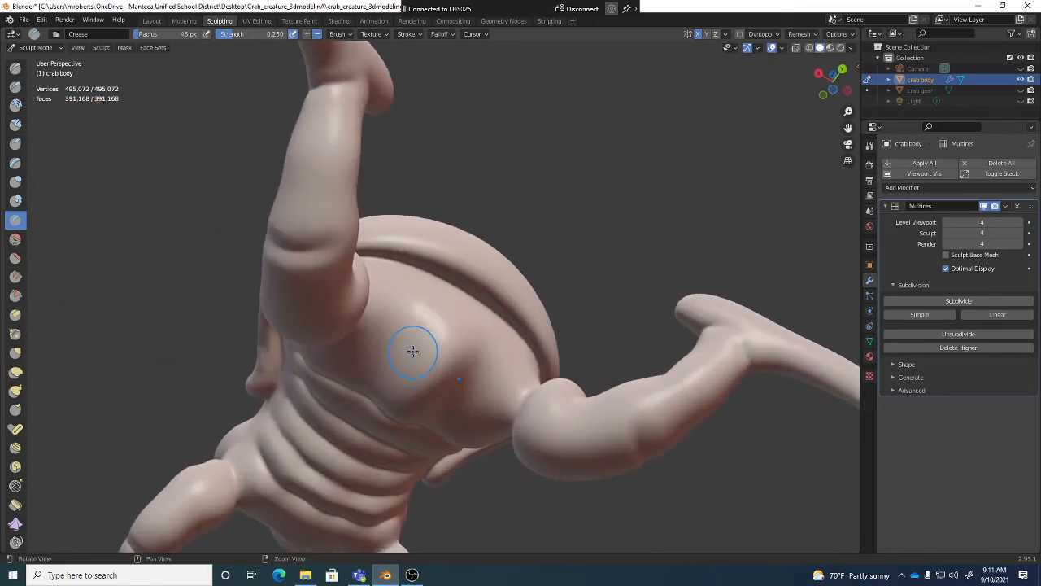
scroll(413, 351, up, 1)
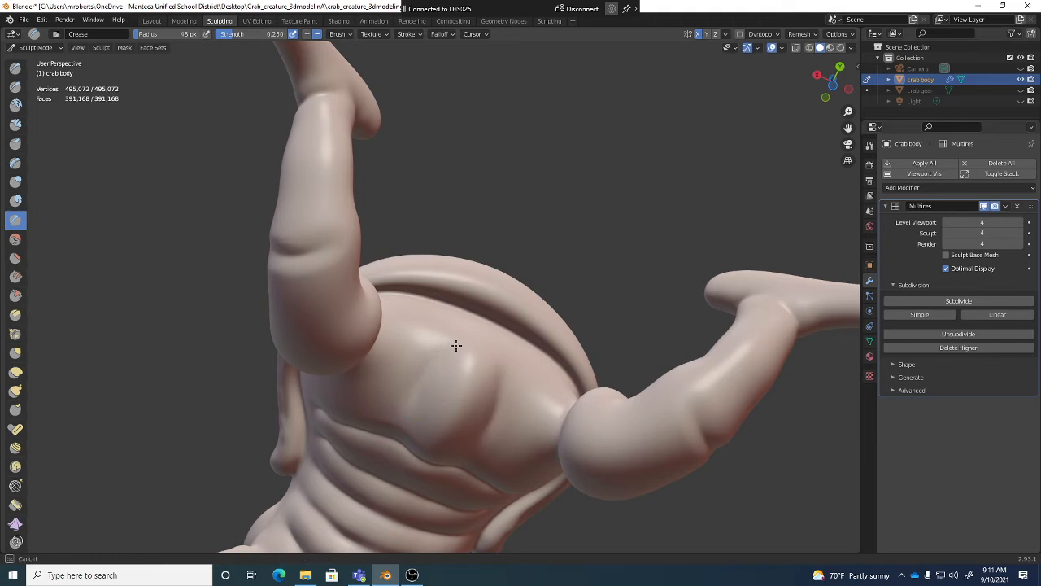
mouse_move(455, 346)
mouse_down()
mouse_move(439, 349)
mouse_move(418, 400)
mouse_up()
drag(475, 337, 418, 391)
middle_drag(418, 388, 444, 403)
mouse_move(450, 349)
mouse_down()
mouse_move(460, 351)
mouse_move(408, 397)
mouse_up()
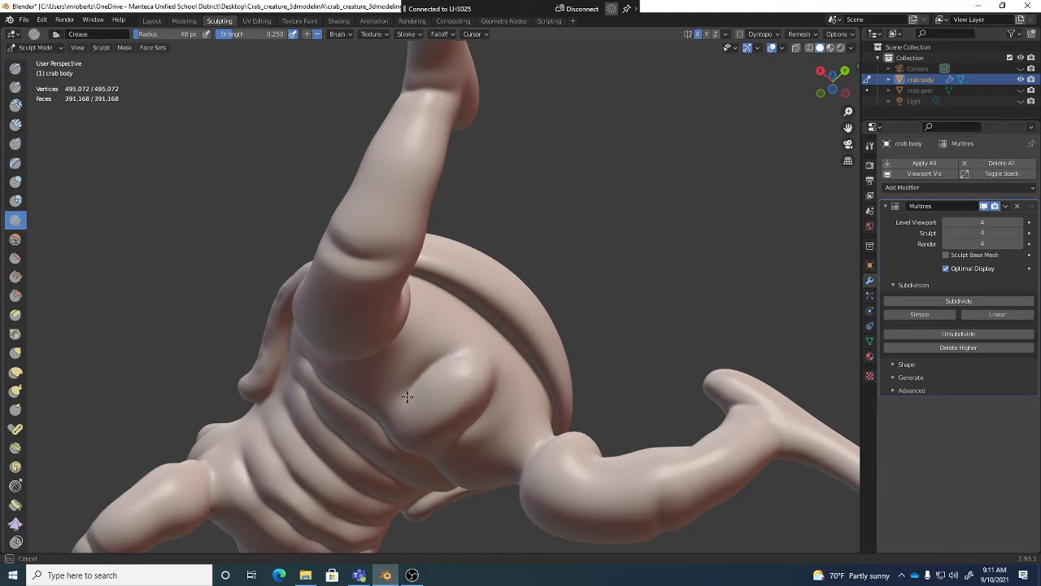
middle_drag(461, 355, 383, 326)
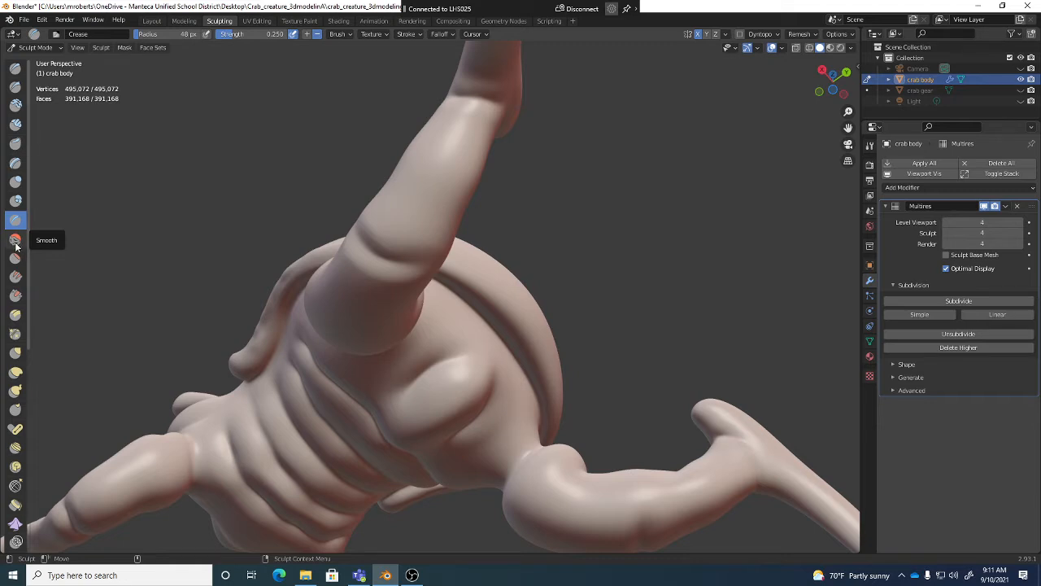
middle_drag(430, 383, 385, 388)
middle_drag(465, 361, 448, 379)
scroll(448, 379, up, 6)
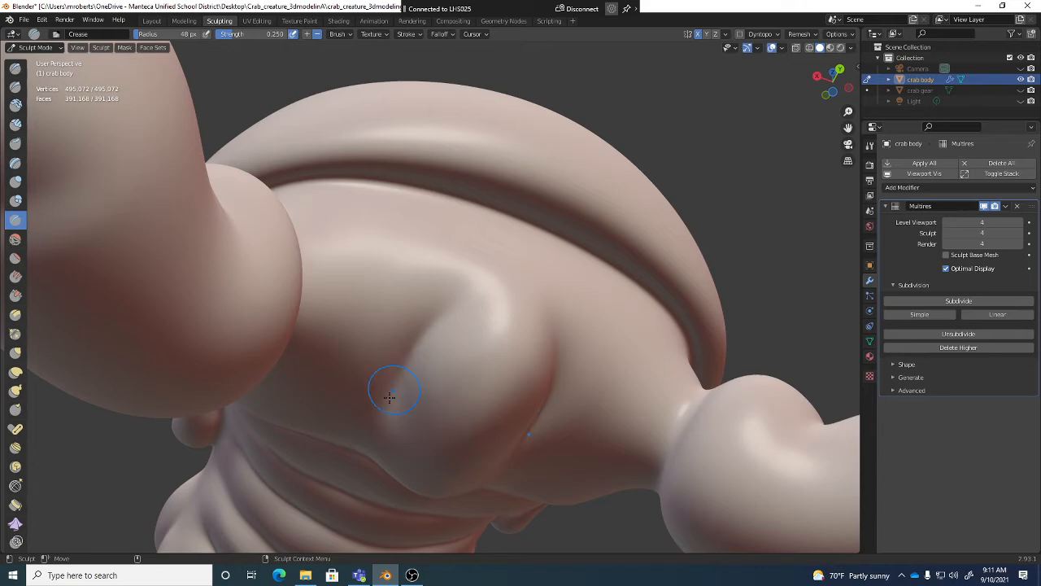
mouse_move(390, 397)
middle_down()
mouse_move(453, 374)
mouse_move(482, 412)
mouse_move(431, 342)
middle_up()
Step: Subdivide the crab body's Multires modifier once more and raise its viewport level to 5
scroll(453, 374, down, 8)
scroll(423, 322, up, 3)
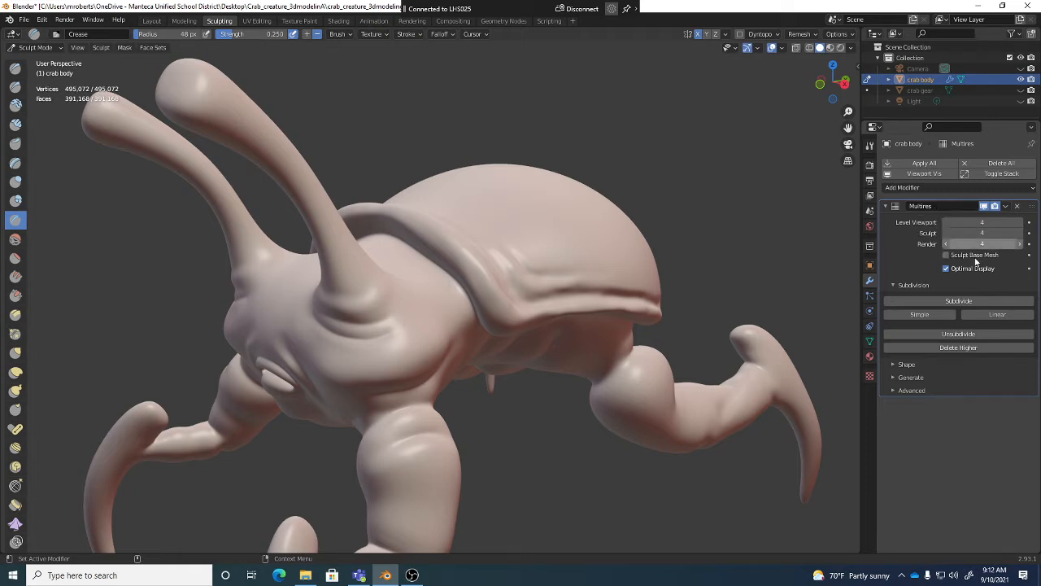
click(977, 301)
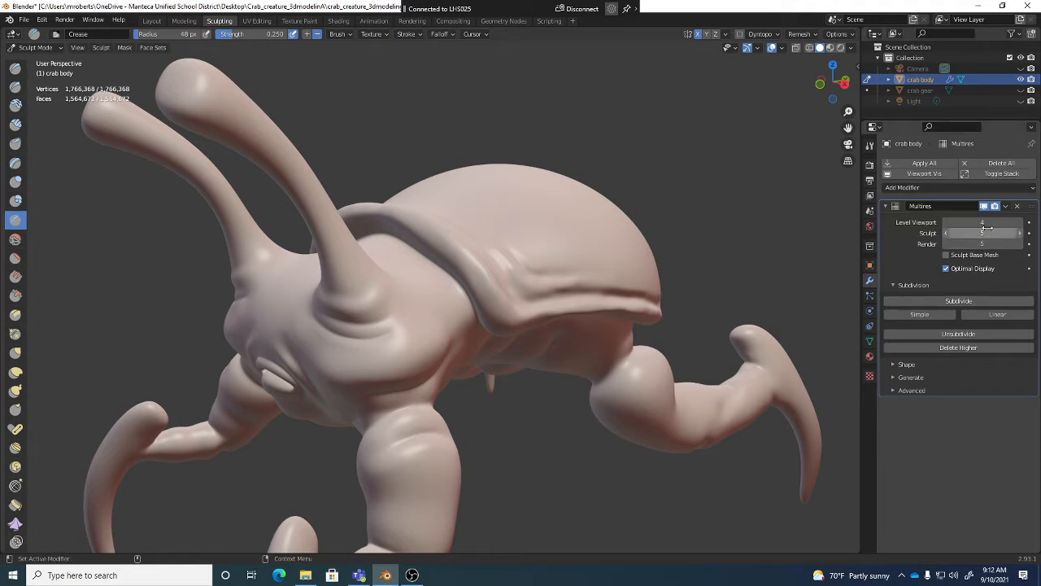
click(1020, 223)
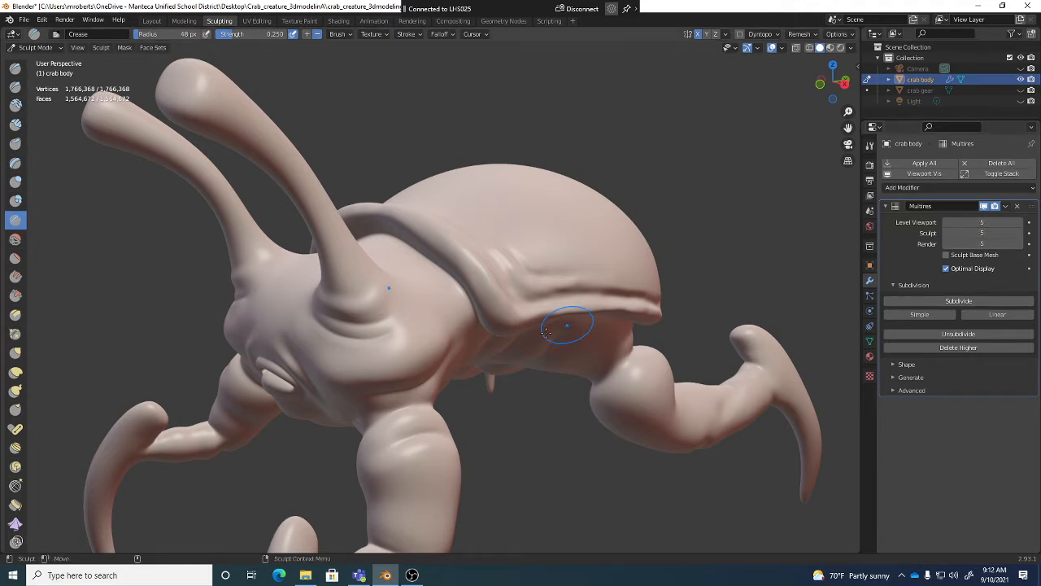
Step: Switch to the Draw Sharp brush and set its stroke method to Line
alt+drag(479, 265, 446, 276)
alt+right_drag(447, 276, 463, 285)
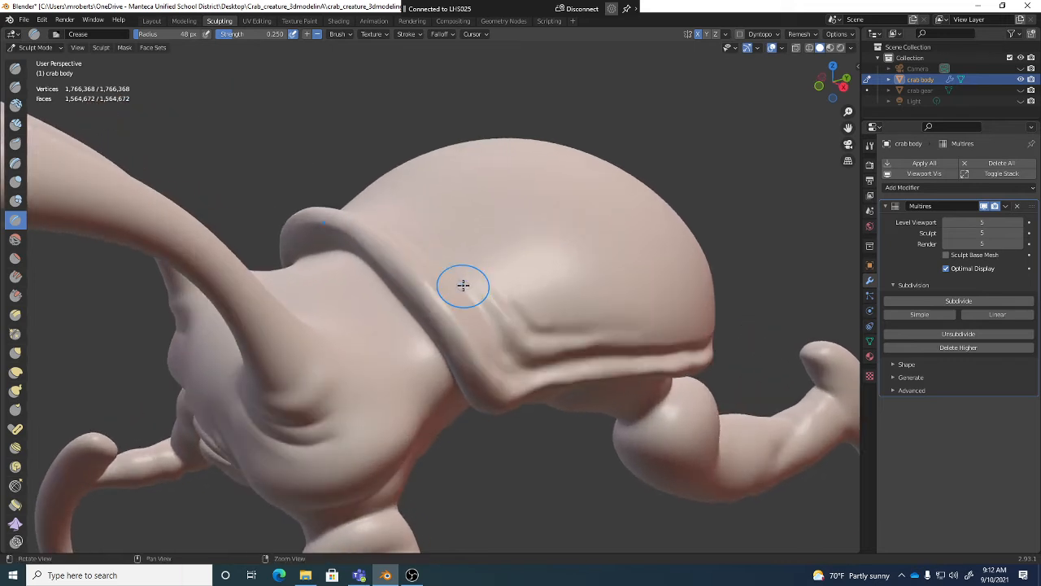
alt+drag(463, 285, 399, 260)
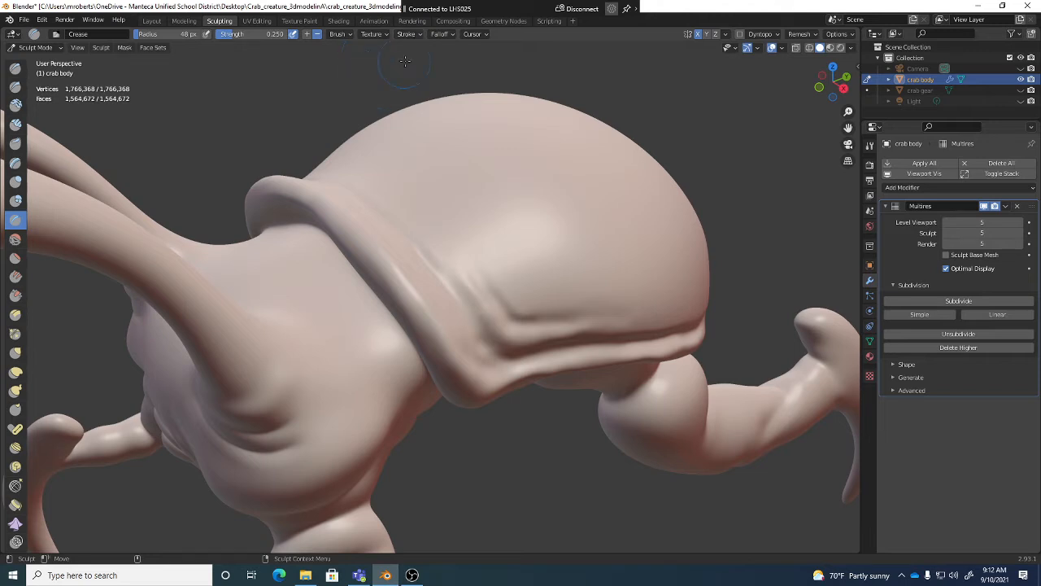
click(15, 88)
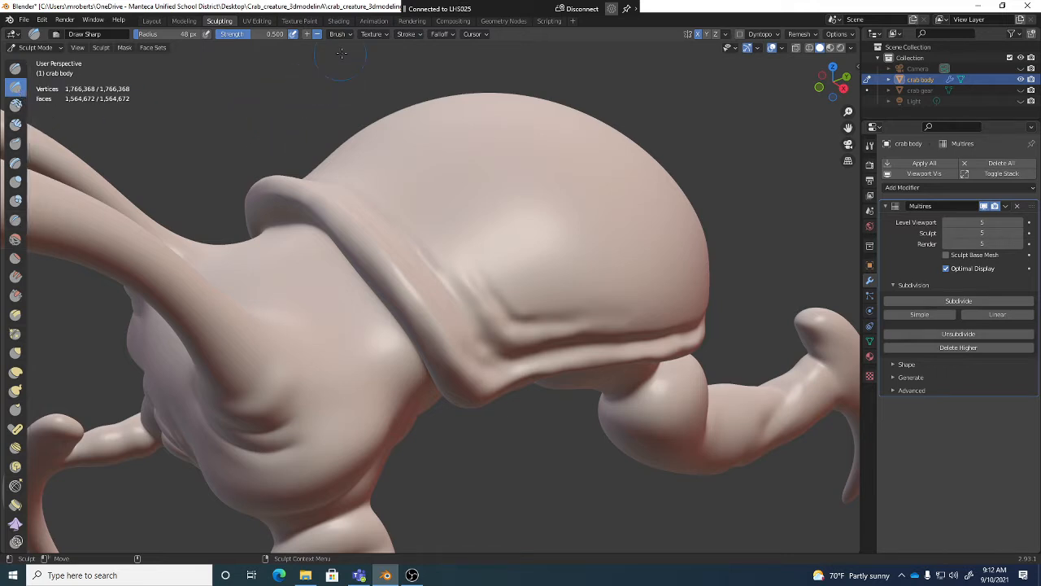
click(407, 34)
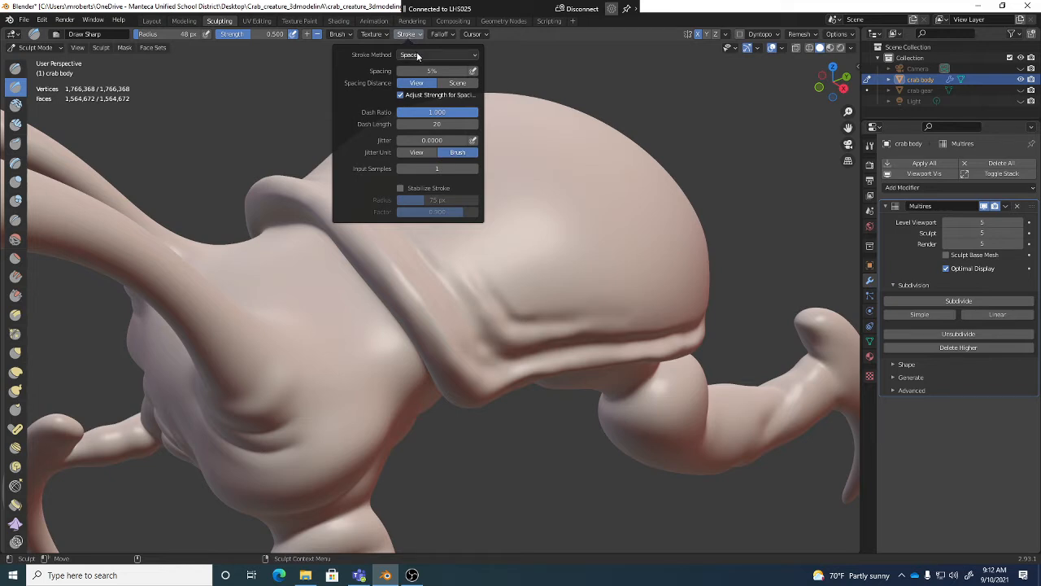
click(420, 53)
click(417, 55)
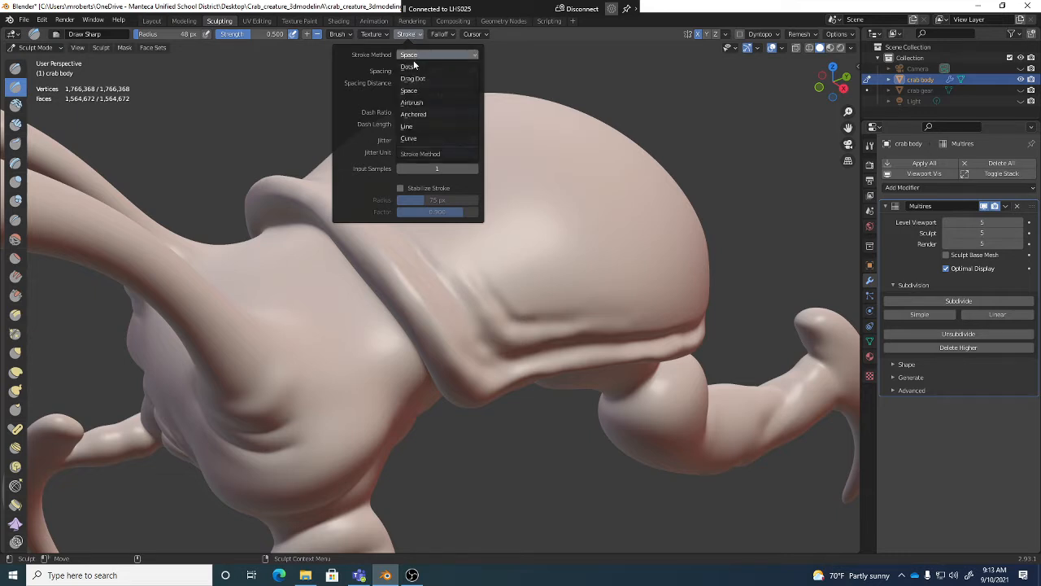
click(423, 128)
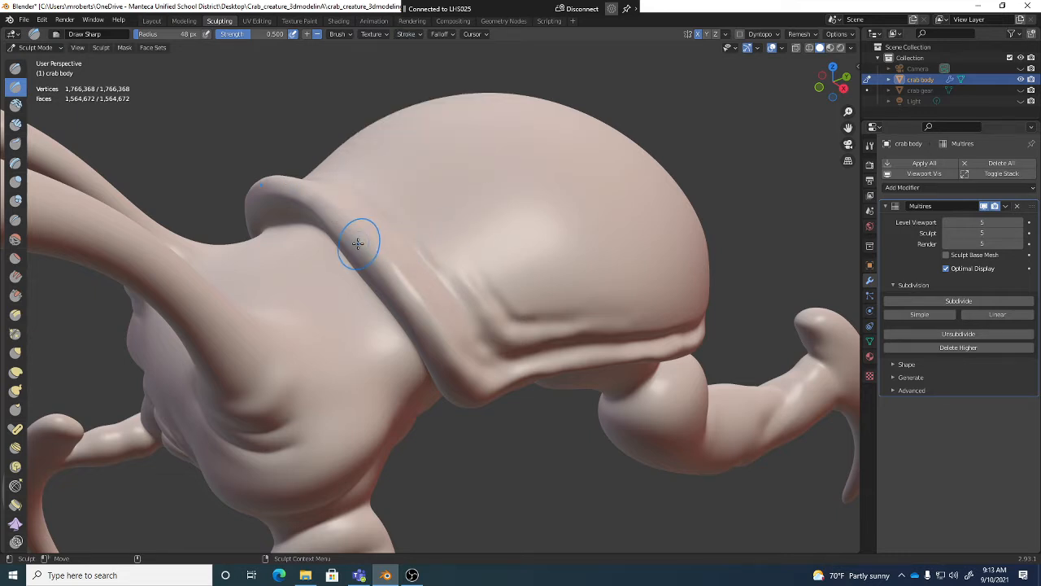
Step: Reduce the Draw Sharp brush radius to 25 px for working on the shell's front rim
middle_drag(383, 244, 390, 249)
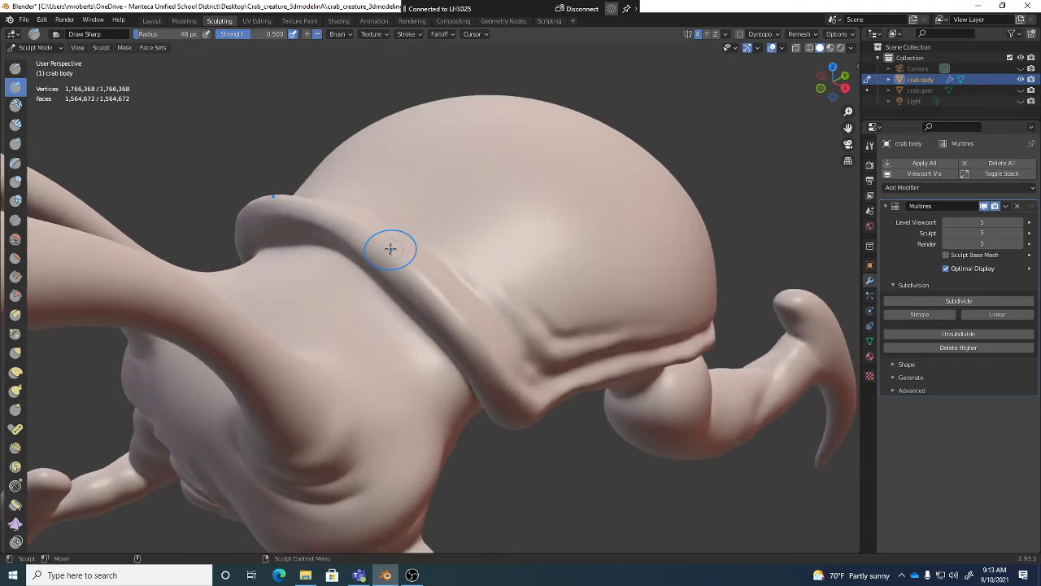
key(bracketleft)
key(bracketleft)
key(bracketleft)
key(bracketleft)
key(bracketleft)
key(bracketleft)
Step: Try scoring short straight lines across the shell's front rim at 0.500 strength
mouse_move(379, 232)
middle_down()
mouse_move(409, 244)
mouse_move(402, 239)
middle_up()
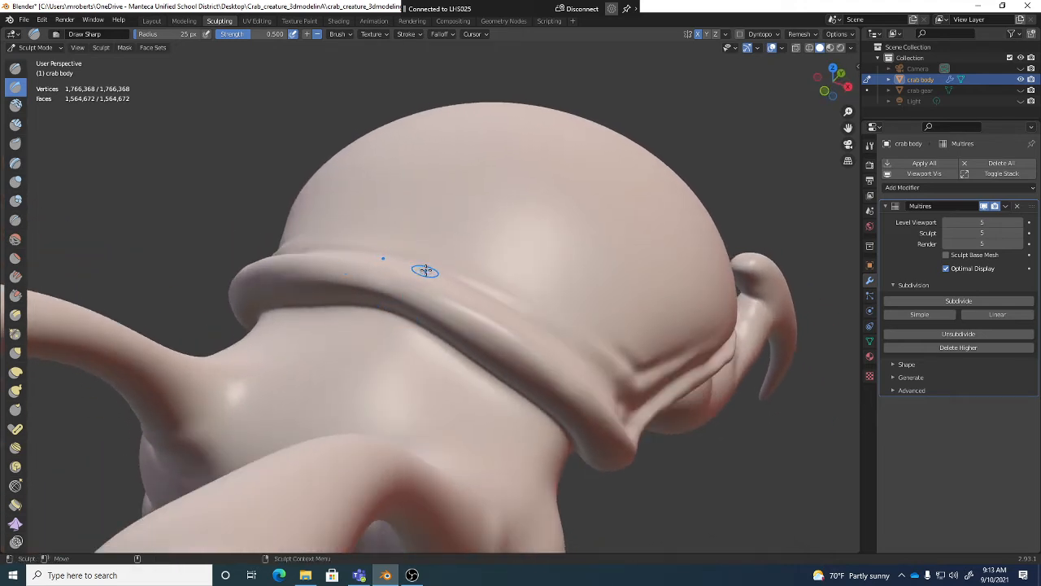
drag(425, 270, 420, 275)
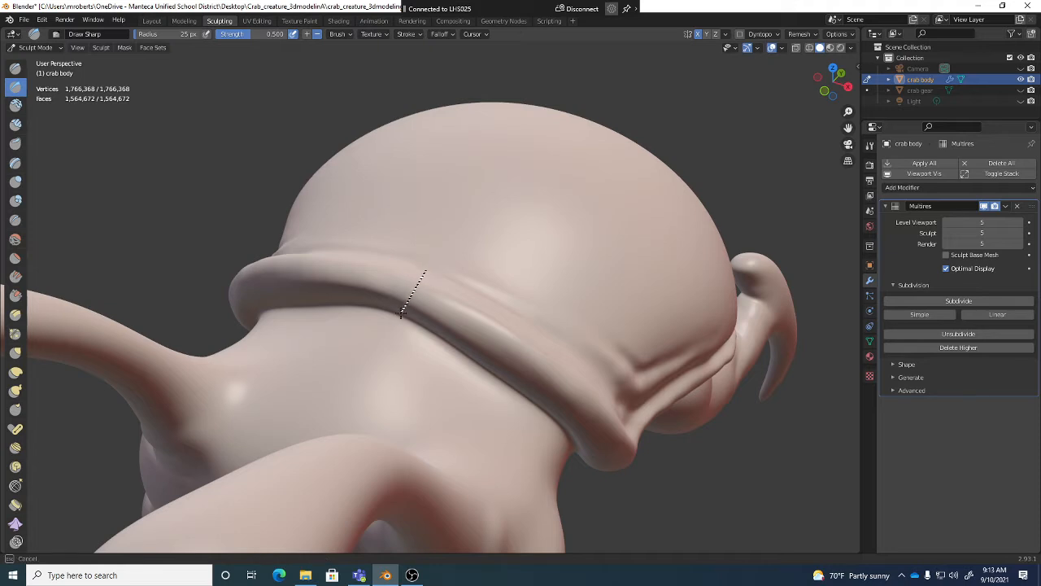
drag(401, 313, 401, 313)
mouse_move(455, 295)
middle_down()
mouse_move(469, 309)
mouse_move(454, 285)
middle_up()
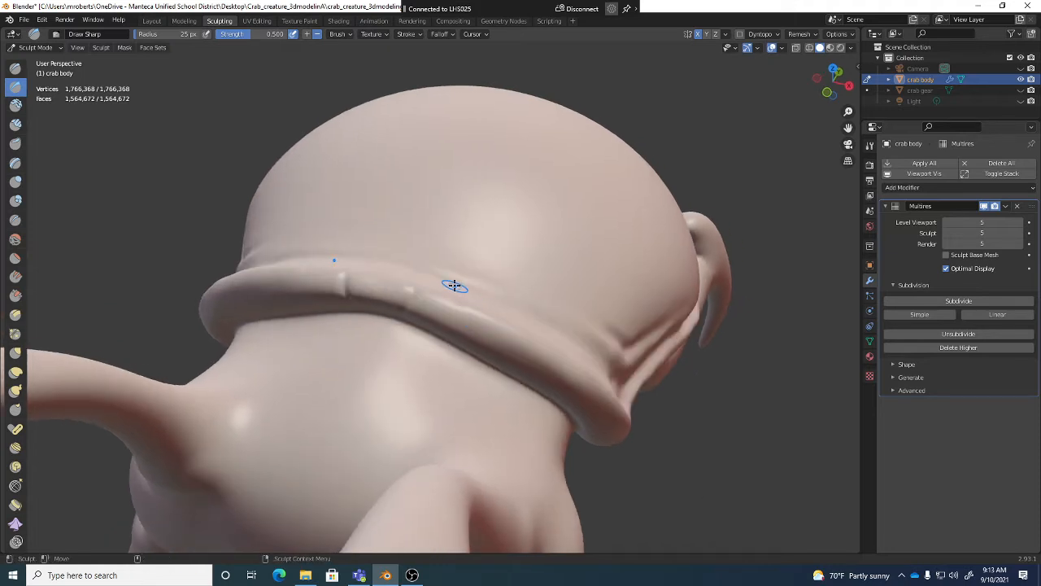
drag(453, 284, 434, 326)
drag(386, 267, 374, 318)
middle_drag(469, 305, 421, 323)
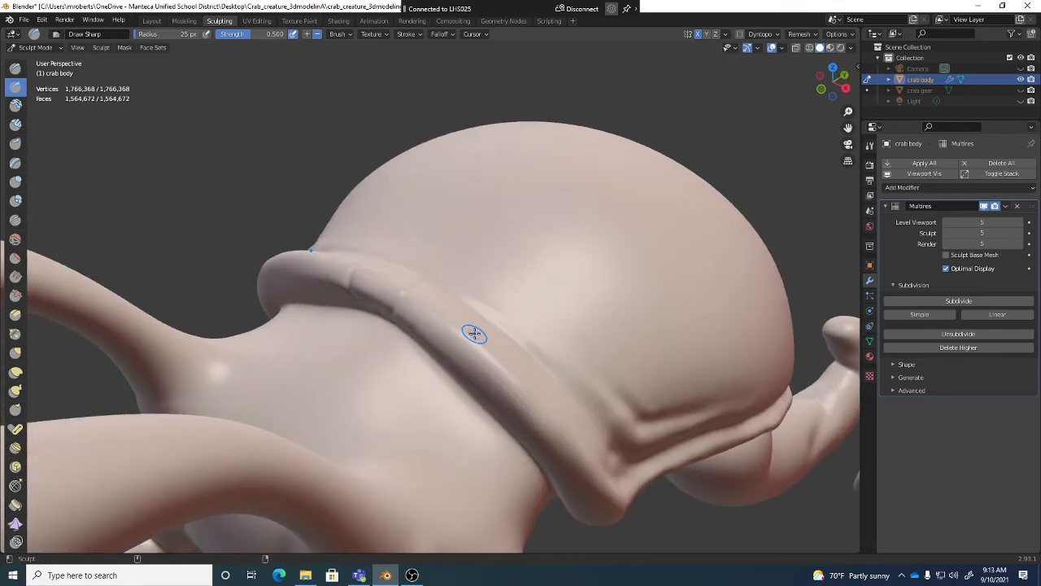
key(ctrl+z)
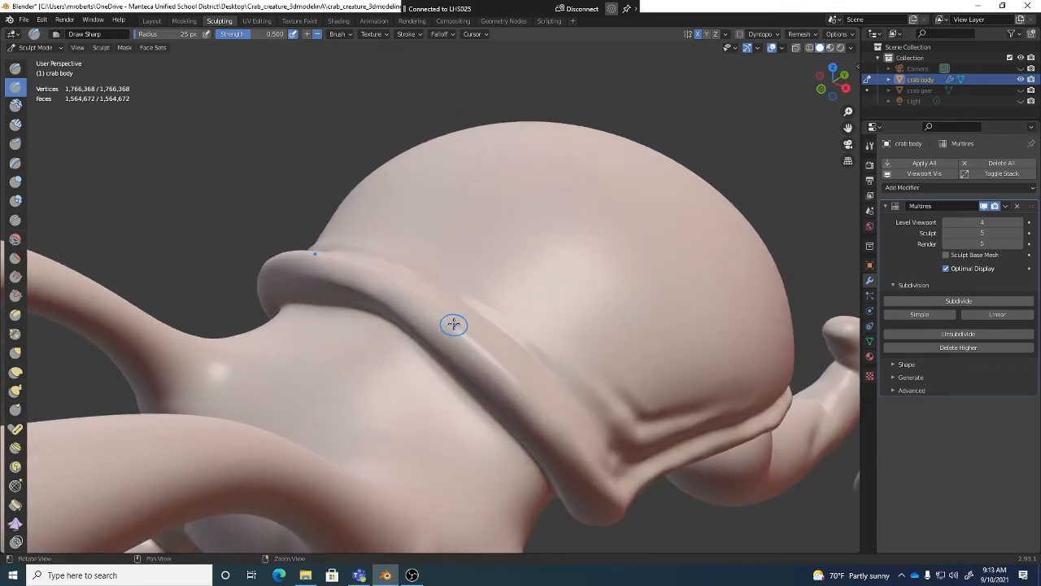
key(ctrl+z)
Step: Raise the Draw Sharp strength to 0.922, cut straight grooves across the upper shell rim, and set the Multires viewport level to 5
middle_drag(453, 326, 458, 336)
drag(252, 36, 282, 37)
middle_drag(355, 272, 393, 282)
mouse_move(406, 276)
mouse_down()
mouse_move(391, 314)
mouse_move(426, 304)
mouse_move(409, 332)
mouse_up()
click(1019, 222)
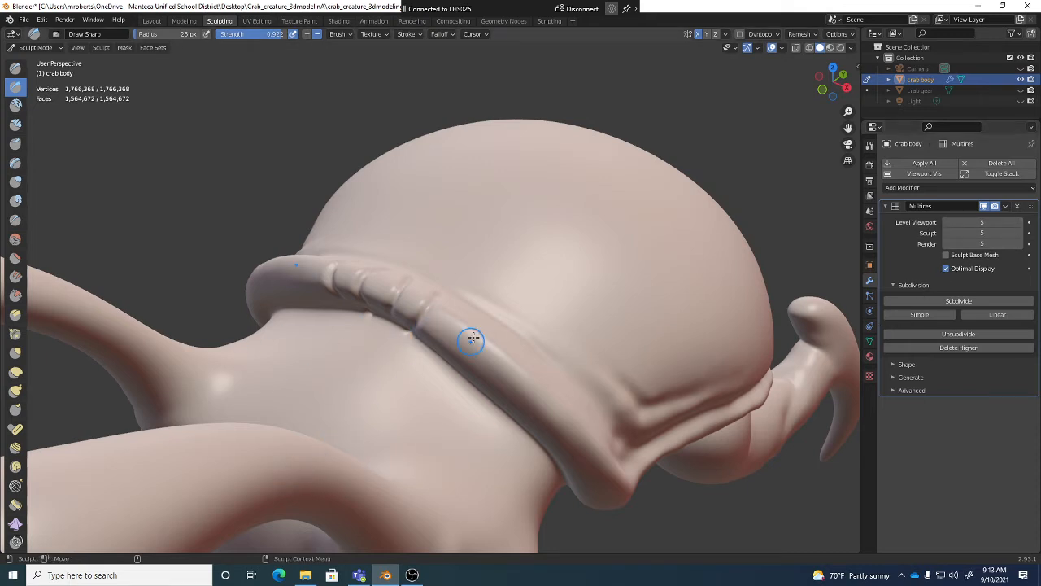
Step: Cut straight Draw Sharp grooves across the shell's front rim, continuing the evenly spaced row down its side
drag(477, 314, 439, 358)
mouse_move(439, 358)
middle_down()
mouse_move(516, 349)
mouse_move(502, 342)
middle_up()
mouse_move(504, 342)
mouse_down()
mouse_move(483, 349)
mouse_move(463, 379)
mouse_up()
mouse_move(462, 379)
middle_down()
mouse_move(532, 383)
mouse_move(529, 369)
middle_up()
drag(535, 370, 486, 404)
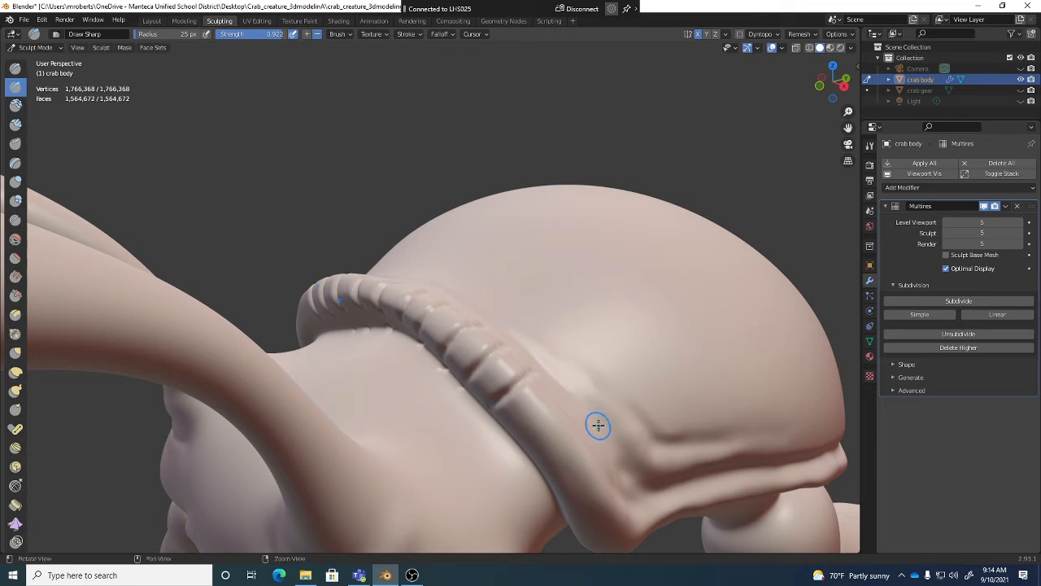
middle_drag(597, 426, 520, 395)
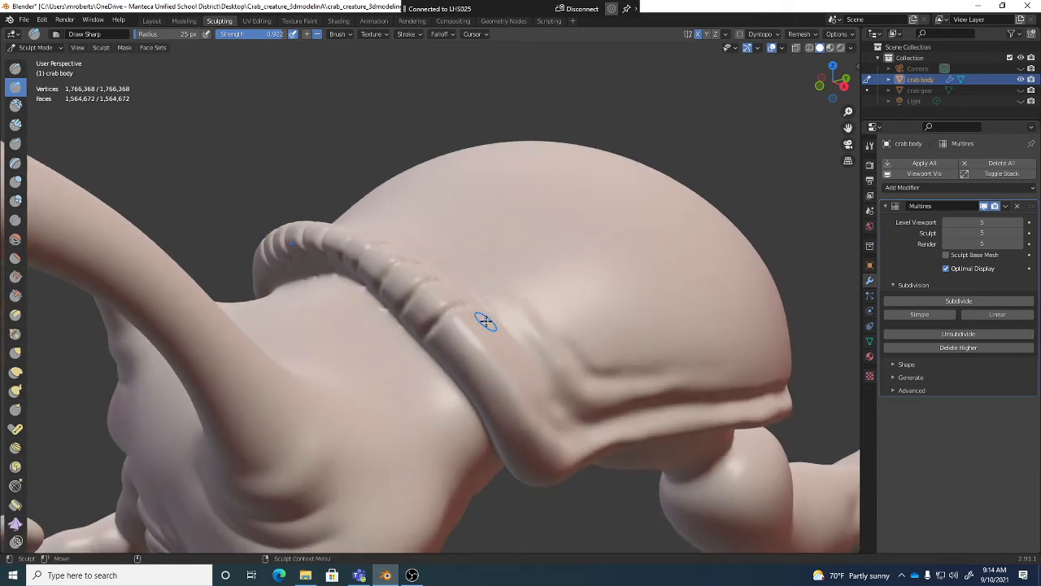
drag(486, 325, 439, 362)
middle_drag(479, 386, 511, 379)
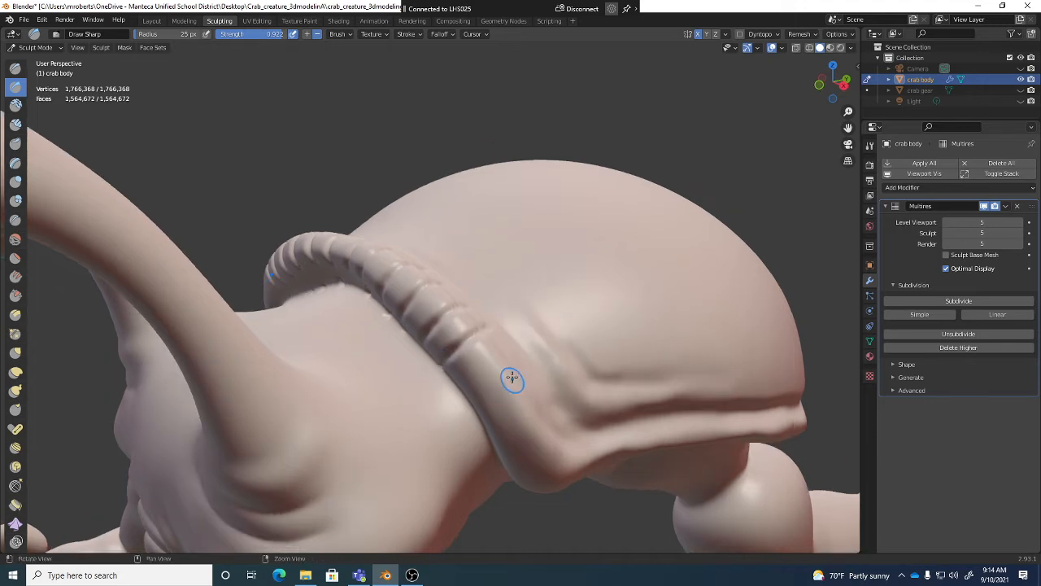
drag(509, 351, 463, 381)
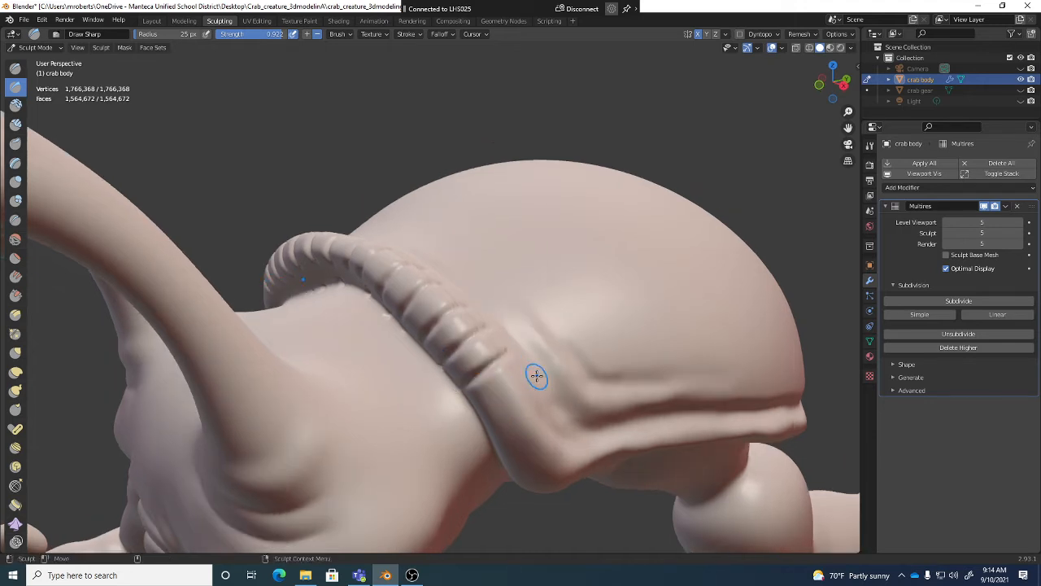
Step: Score more straight grooves across the lower end of the shell's front rim, reaching its bottom corner
drag(533, 378, 480, 413)
mouse_move(480, 413)
middle_down()
mouse_move(525, 418)
mouse_move(499, 333)
middle_up()
drag(506, 333, 465, 349)
middle_drag(464, 348, 512, 372)
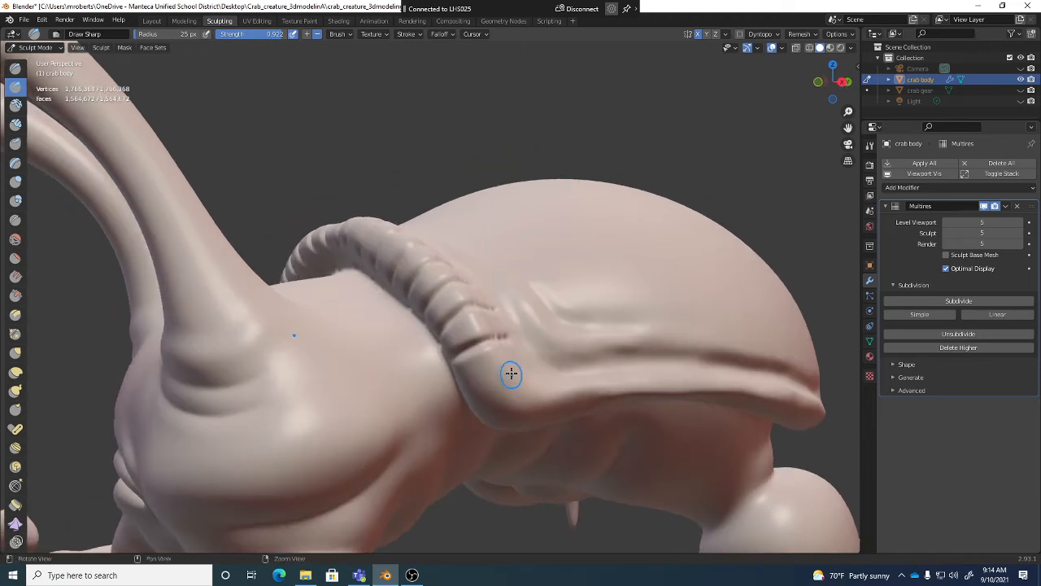
drag(518, 358, 465, 388)
middle_drag(539, 414, 541, 383)
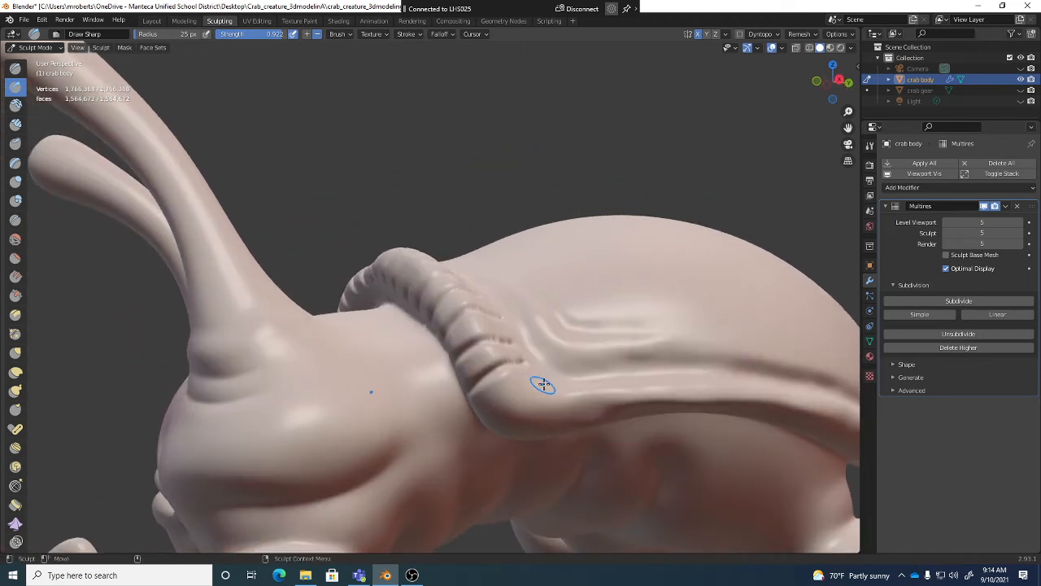
drag(538, 377, 491, 428)
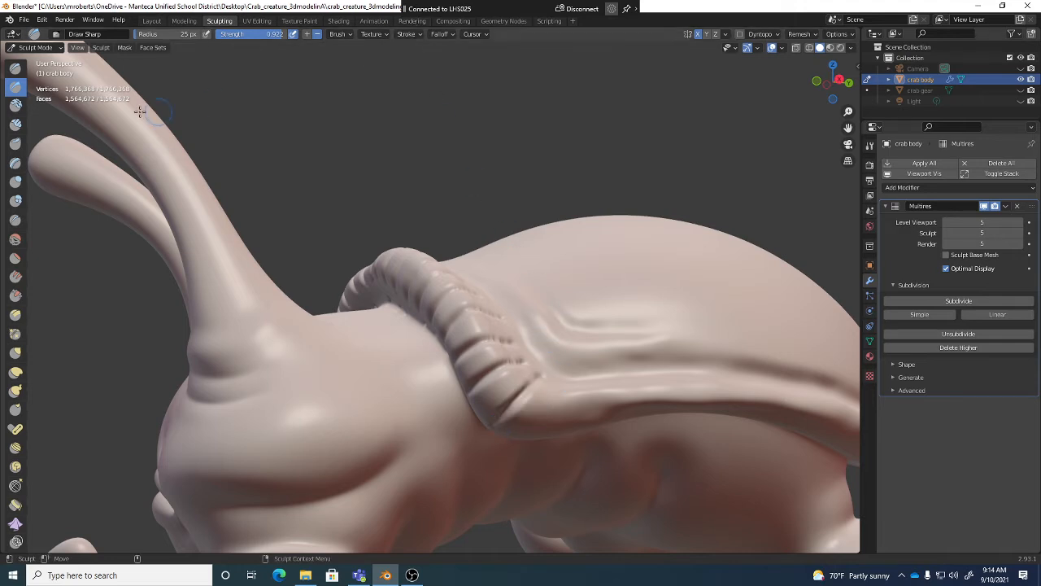
Step: Cut straight grooves around the shell rim's bottom corner, where the front rim turns into the side rim
click(407, 34)
middle_drag(563, 365, 565, 358)
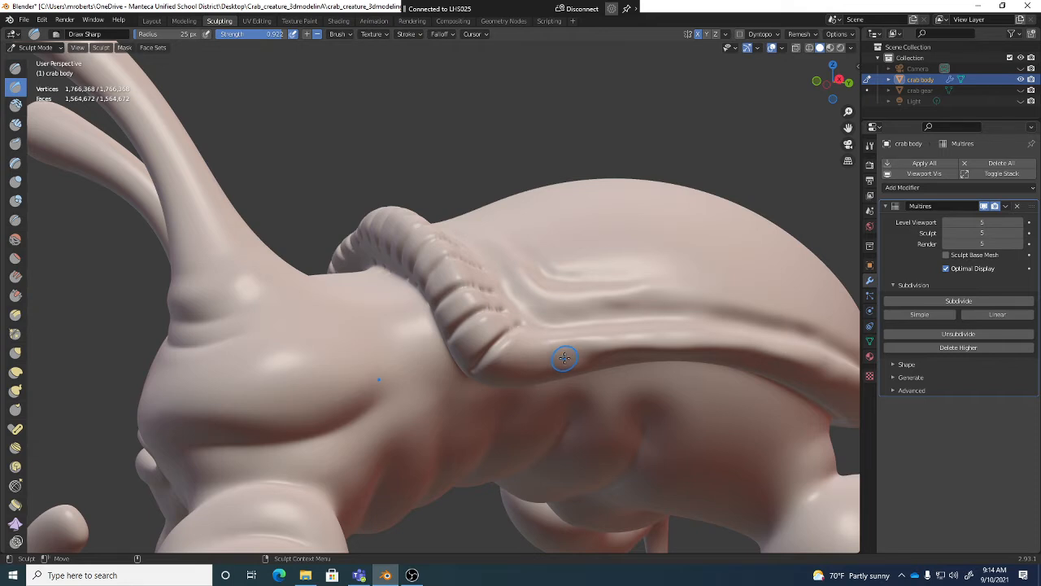
middle_drag(550, 355, 549, 331)
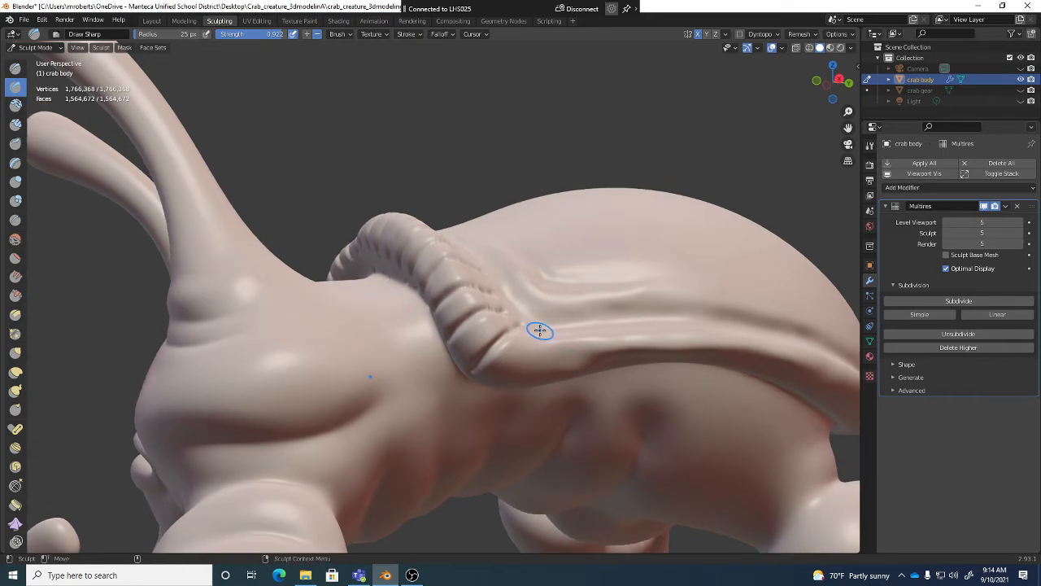
drag(539, 330, 511, 387)
drag(569, 329, 569, 361)
mouse_move(569, 361)
middle_down()
mouse_move(557, 365)
mouse_move(536, 330)
middle_up()
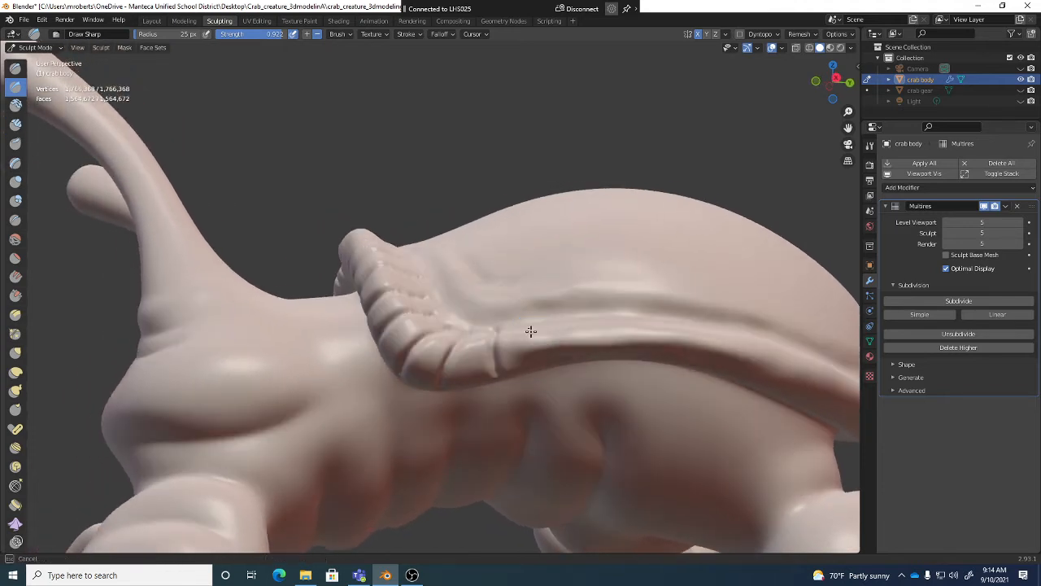
Step: Score four short vertical grooves along the front half of the shell's side rim
drag(529, 333, 535, 364)
drag(572, 330, 571, 358)
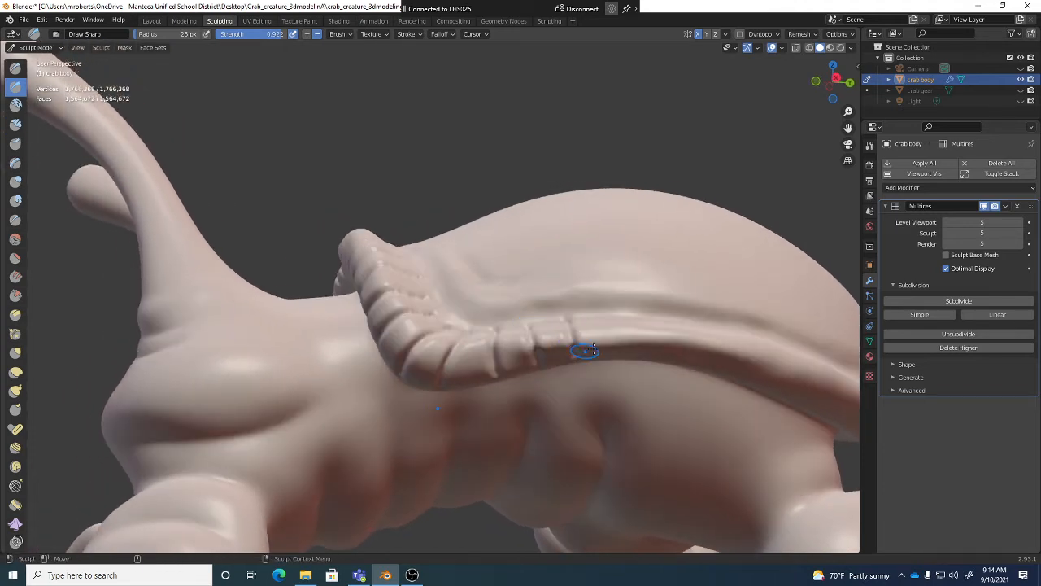
drag(609, 319, 613, 362)
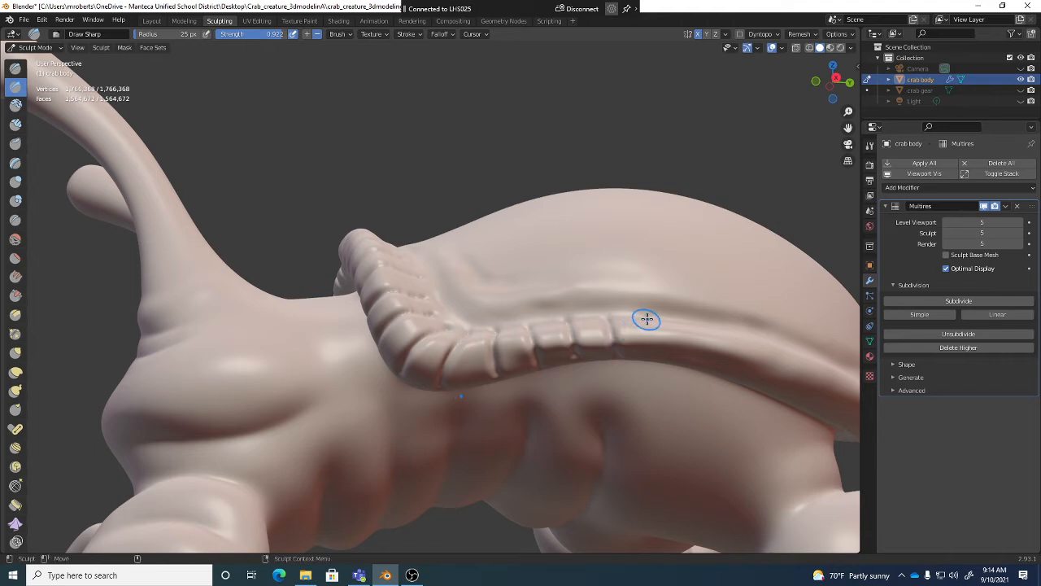
drag(647, 318, 653, 352)
shift+middle_drag(654, 352, 469, 332)
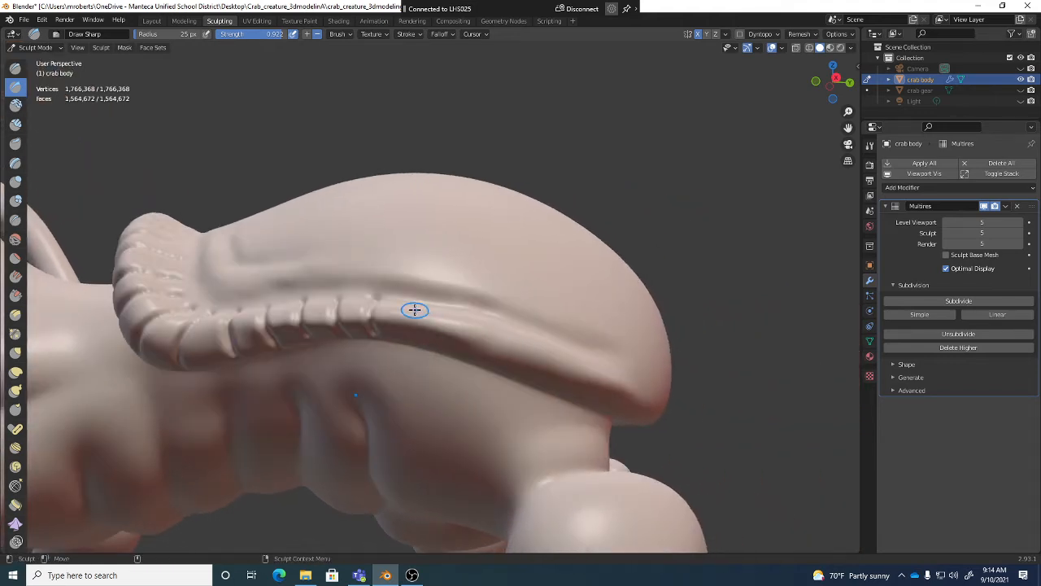
Step: Continue the straight grooves along the rear half of the side rim to the back end of the shell
drag(414, 306, 415, 342)
drag(458, 310, 450, 355)
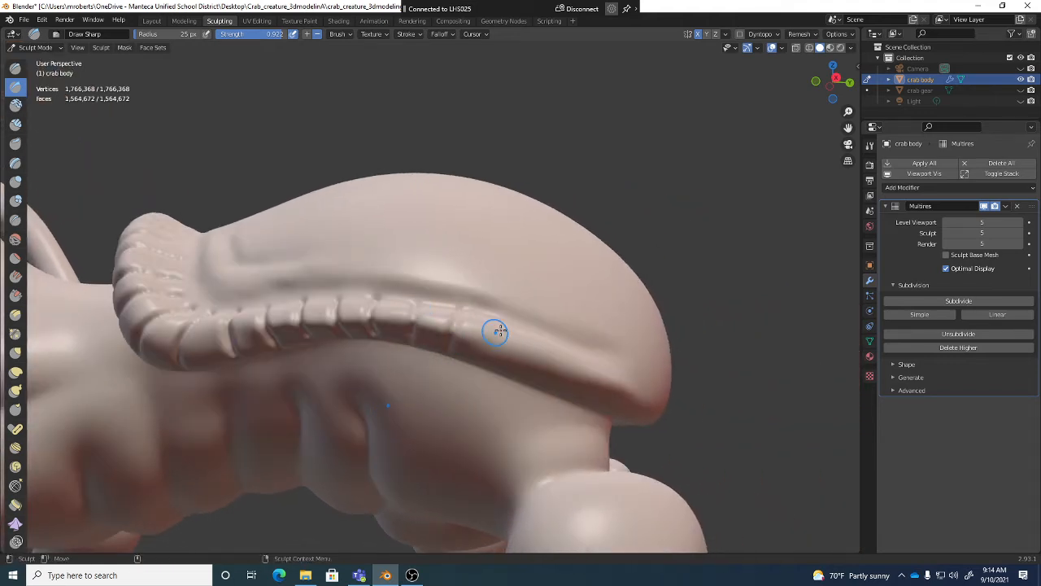
drag(503, 320, 493, 364)
middle_drag(505, 357, 516, 343)
drag(535, 330, 523, 374)
mouse_move(569, 341)
mouse_down()
mouse_move(571, 379)
mouse_move(598, 403)
mouse_up()
middle_drag(634, 391, 623, 383)
drag(644, 371, 657, 399)
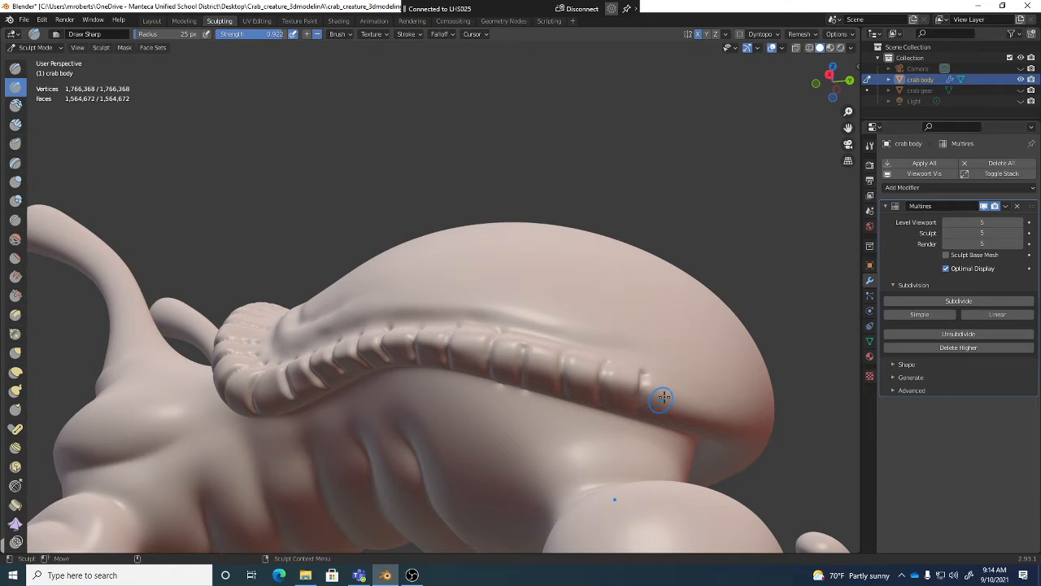
Step: Switch the Draw Sharp brush away from the Line stroke method
scroll(610, 393, down, 6)
middle_drag(610, 393, 593, 374)
scroll(632, 394, up, 3)
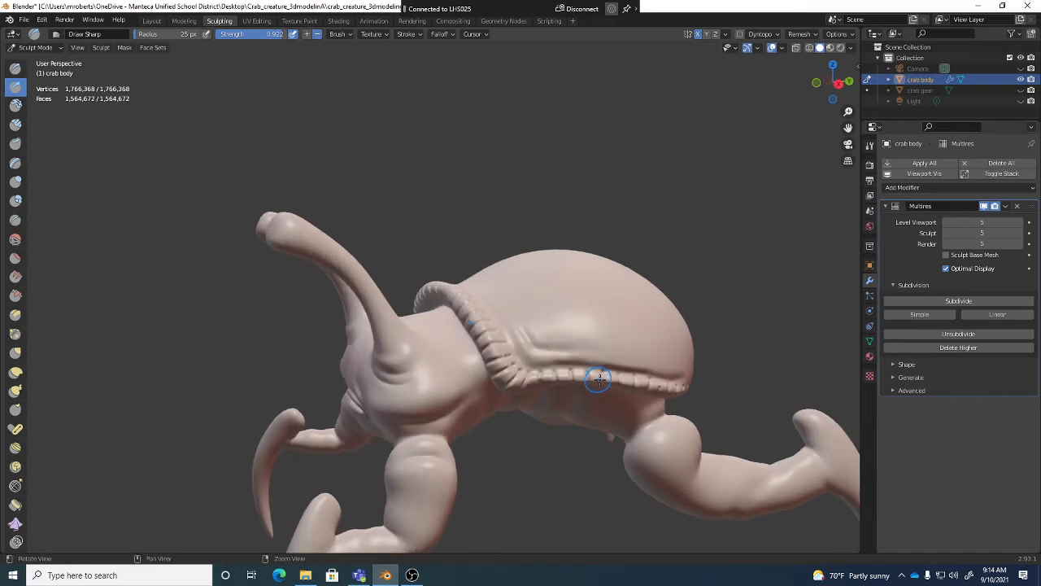
scroll(600, 367, up, 4)
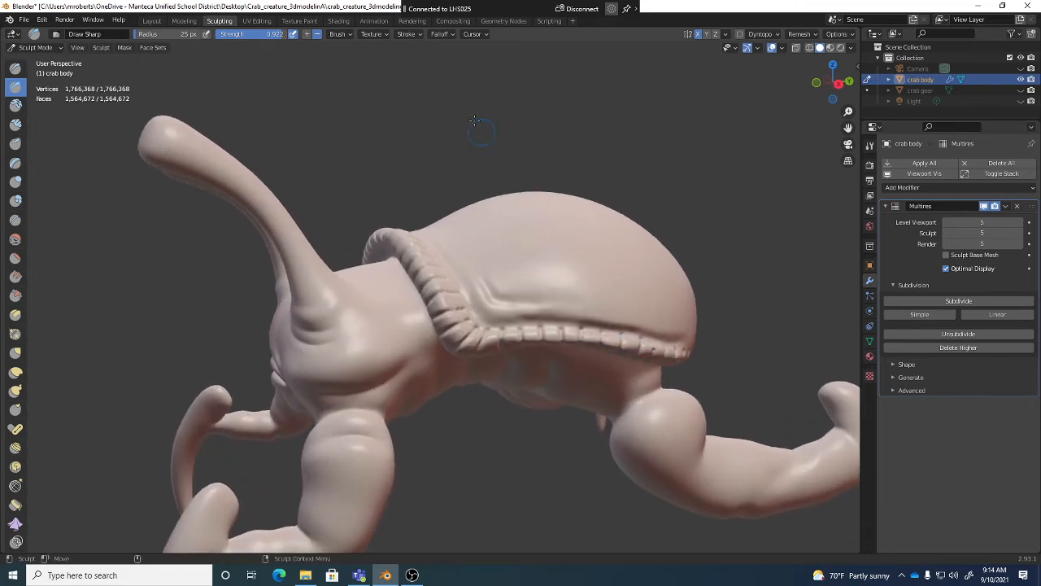
click(409, 34)
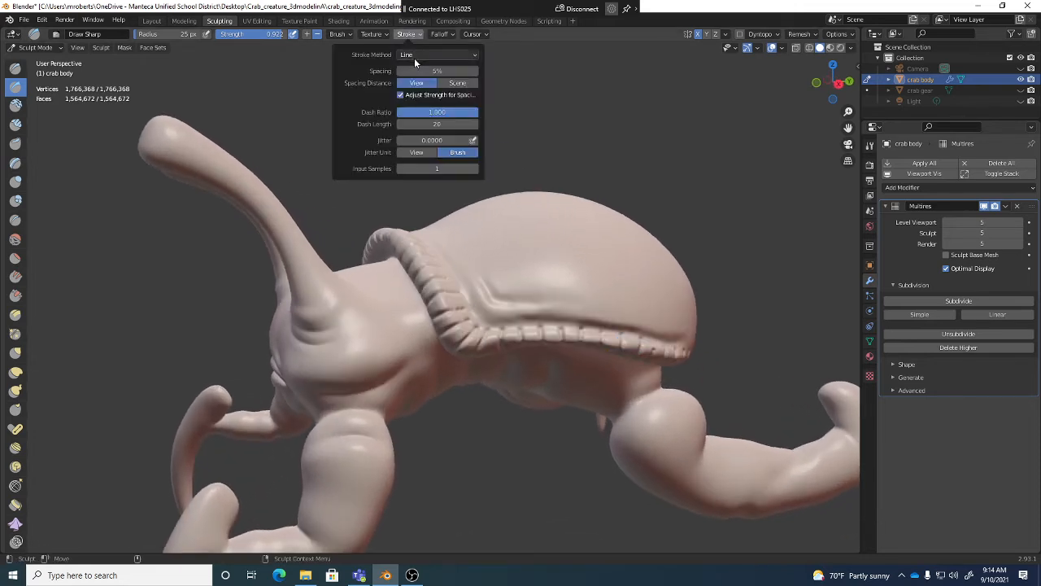
click(414, 55)
click(409, 90)
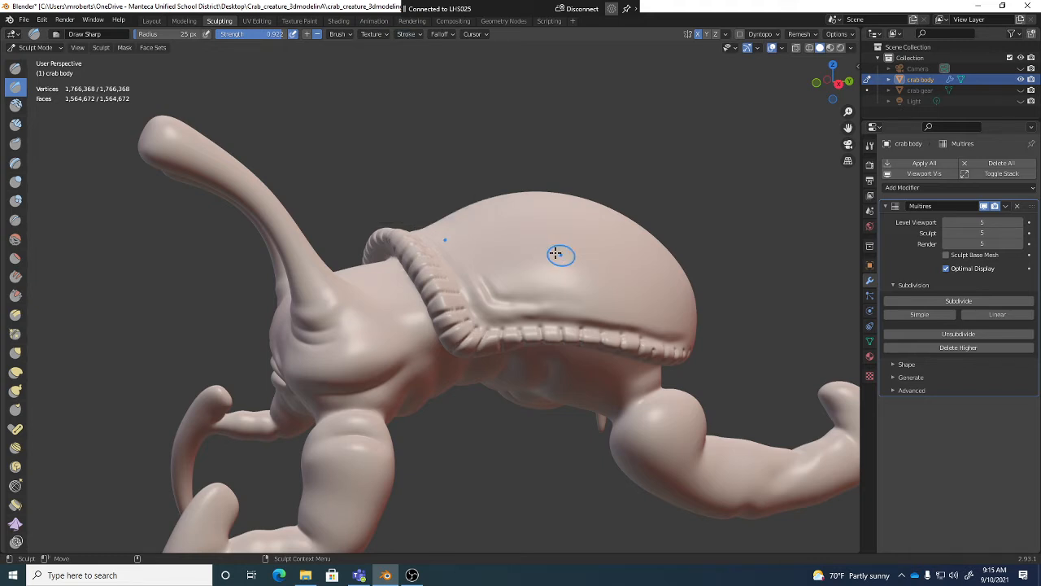
Step: Switch to the SculptDraw brush and create a new image texture for it
click(15, 69)
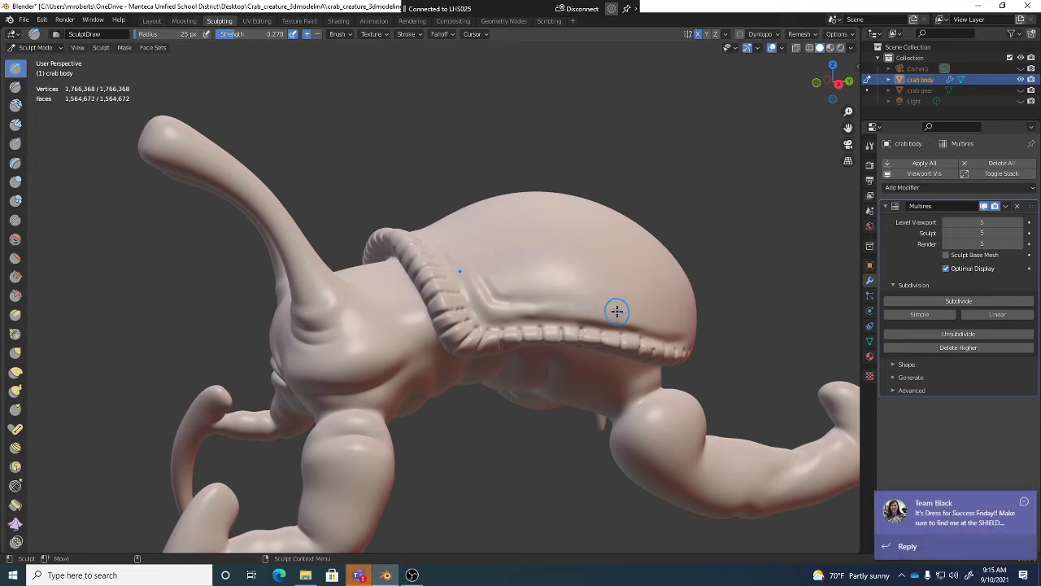
middle_drag(497, 268, 507, 282)
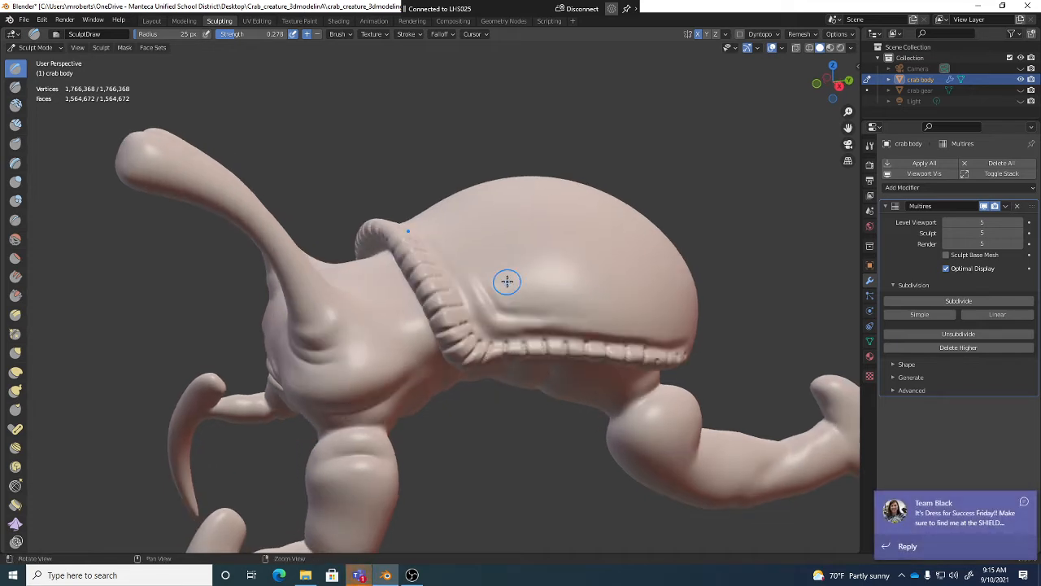
click(869, 376)
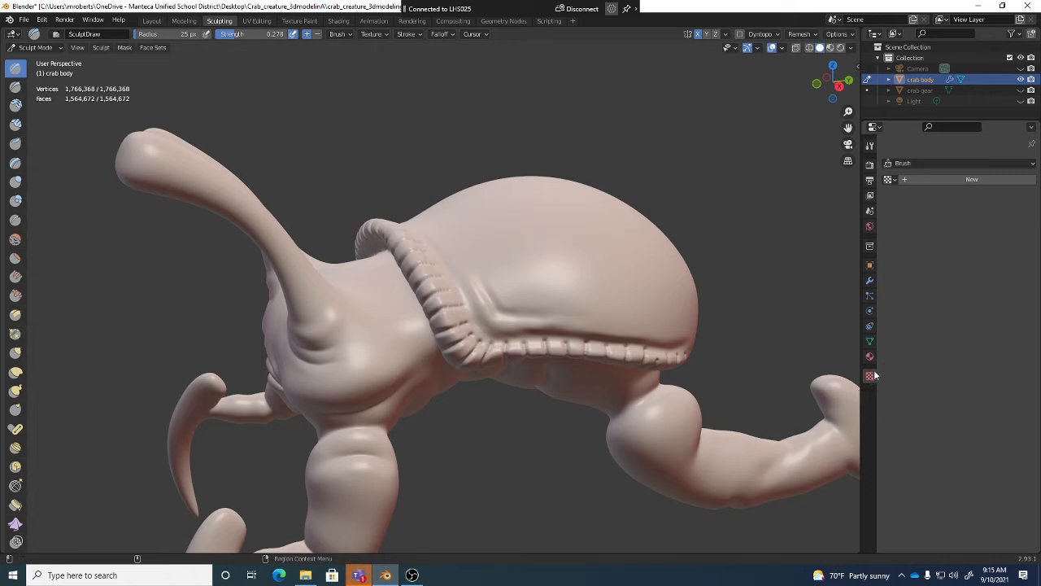
click(958, 164)
click(968, 178)
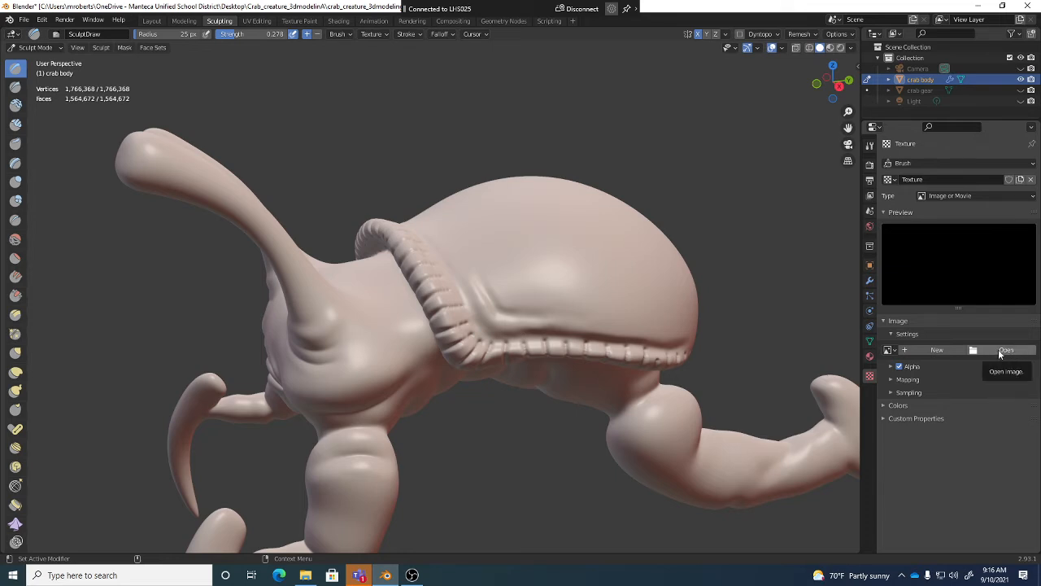
Step: Load the black image with white speckles, R444b27a5731b9be7b35562df42fe62e3.jpg, from the textures folder into the brush texture
click(1005, 351)
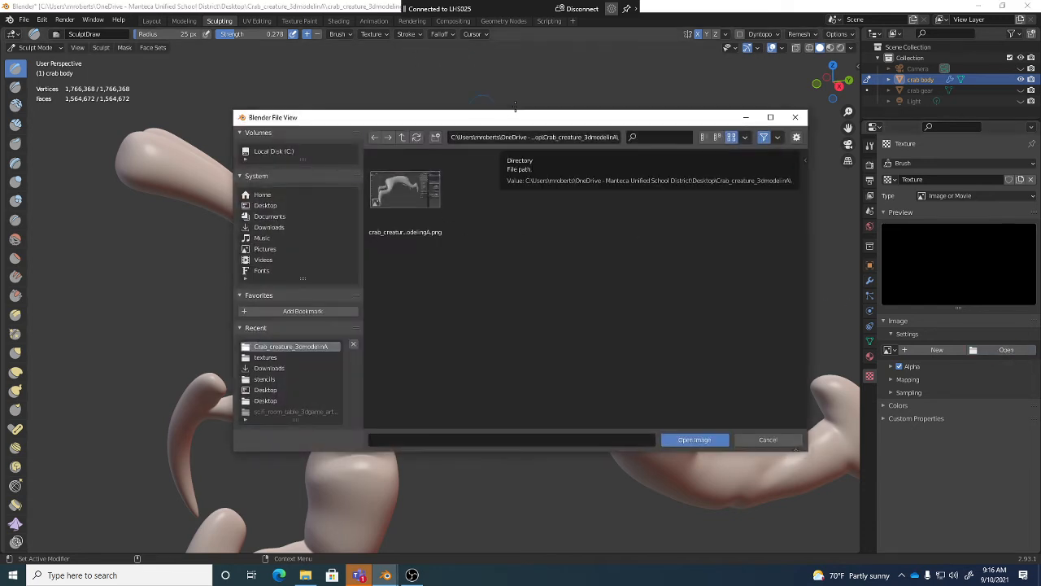
click(269, 357)
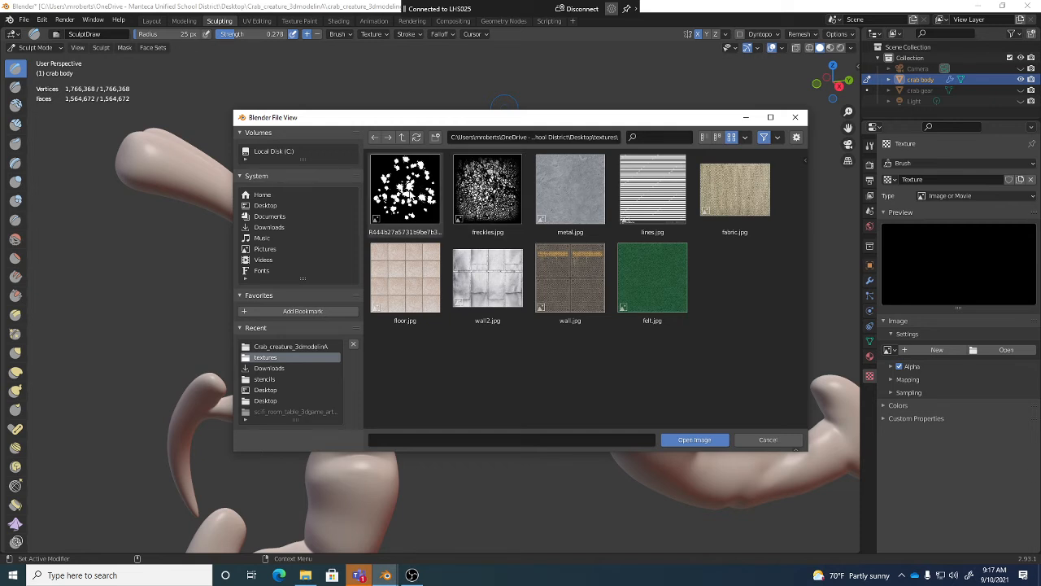
click(407, 186)
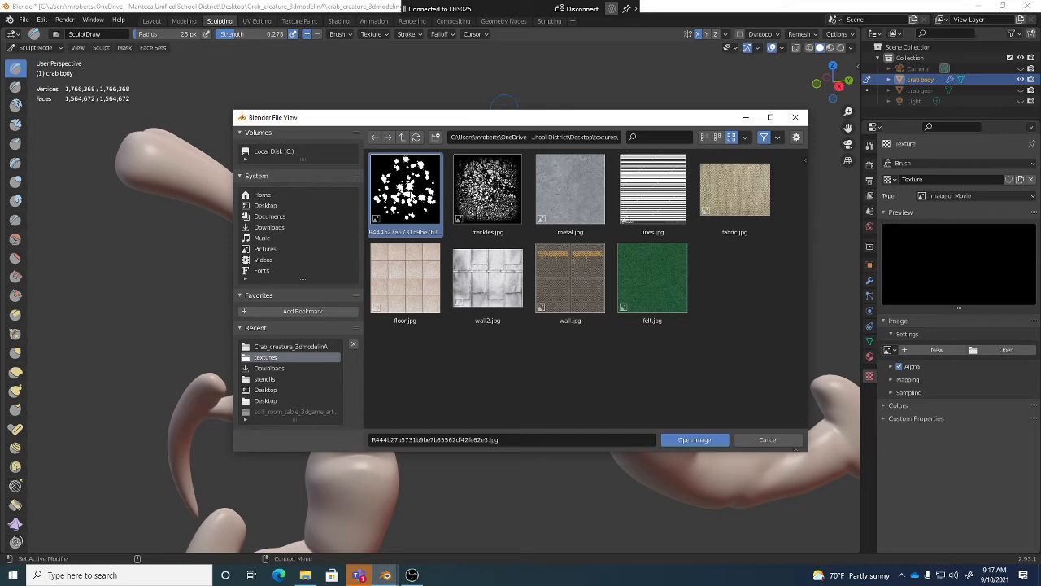
click(690, 439)
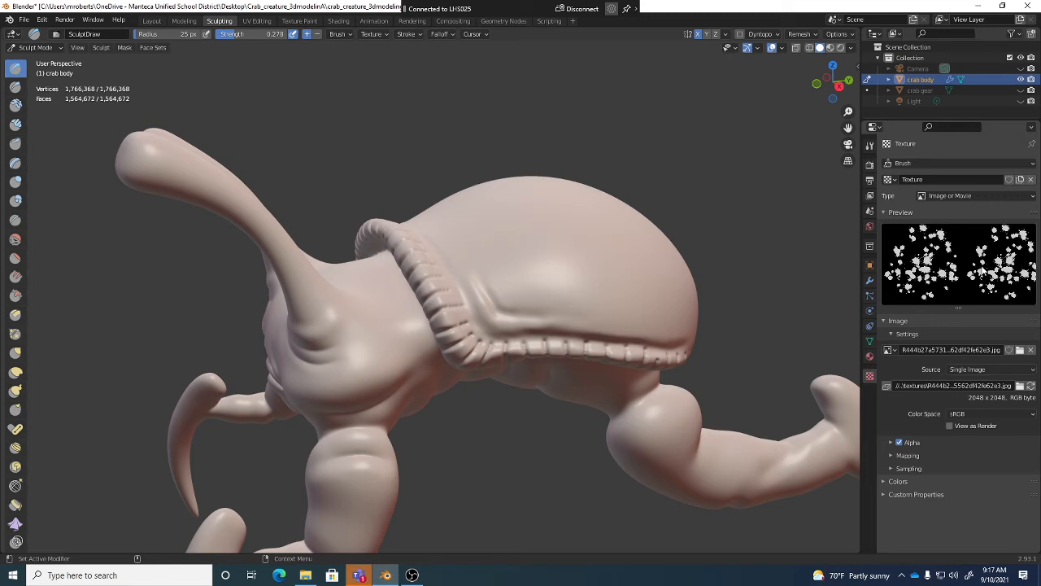
Step: Unlink the texture from the SculptDraw brush and reassign the same white-speckle texture to it
click(372, 35)
mouse_move(416, 39)
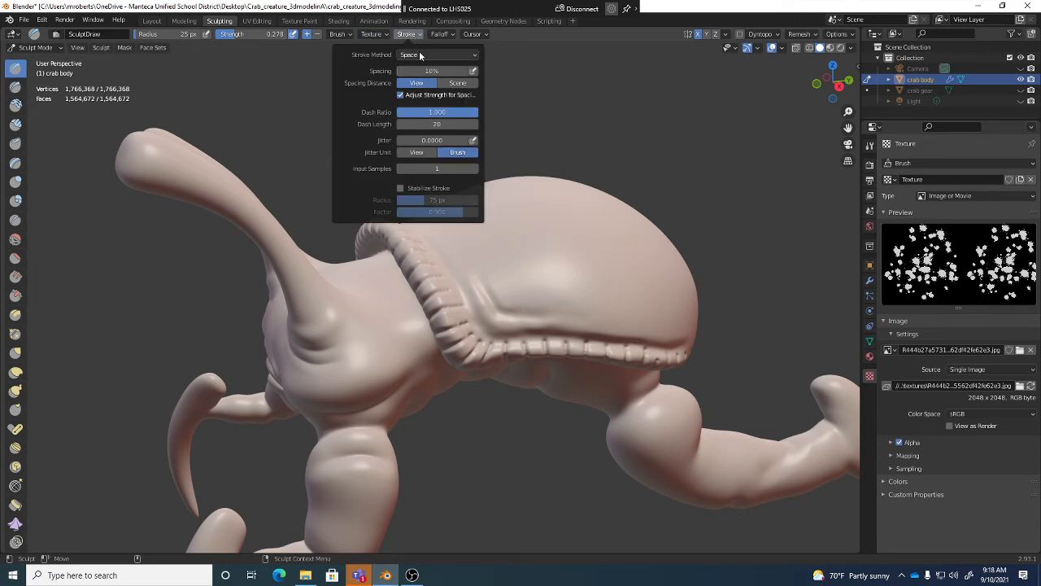
mouse_move(379, 37)
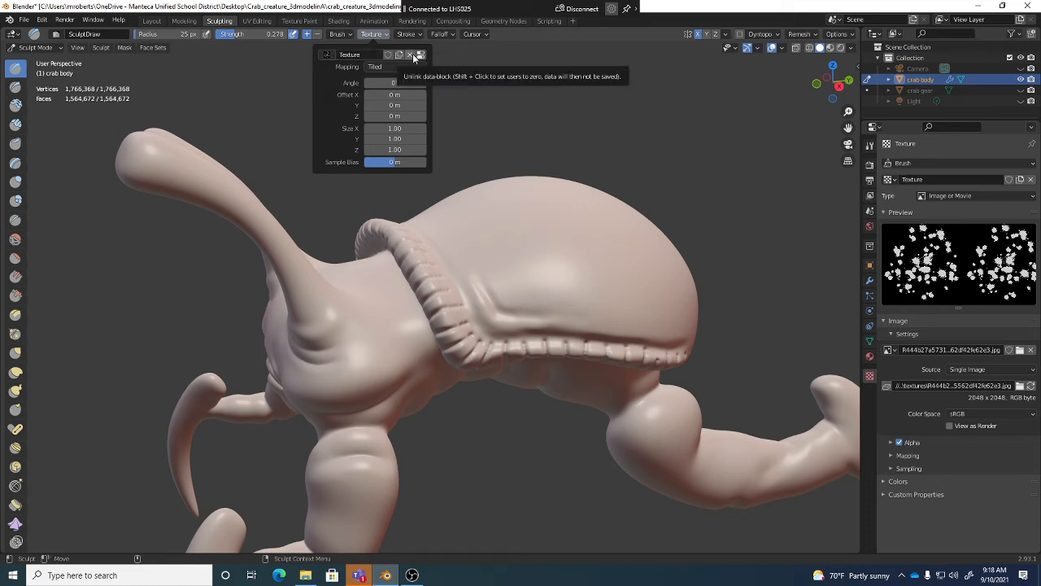
click(327, 54)
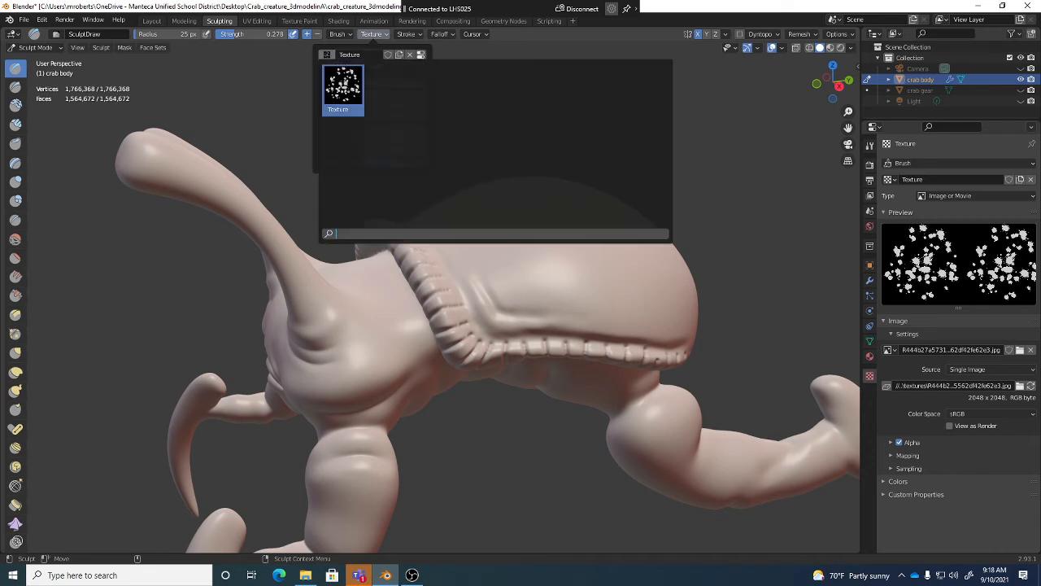
click(343, 88)
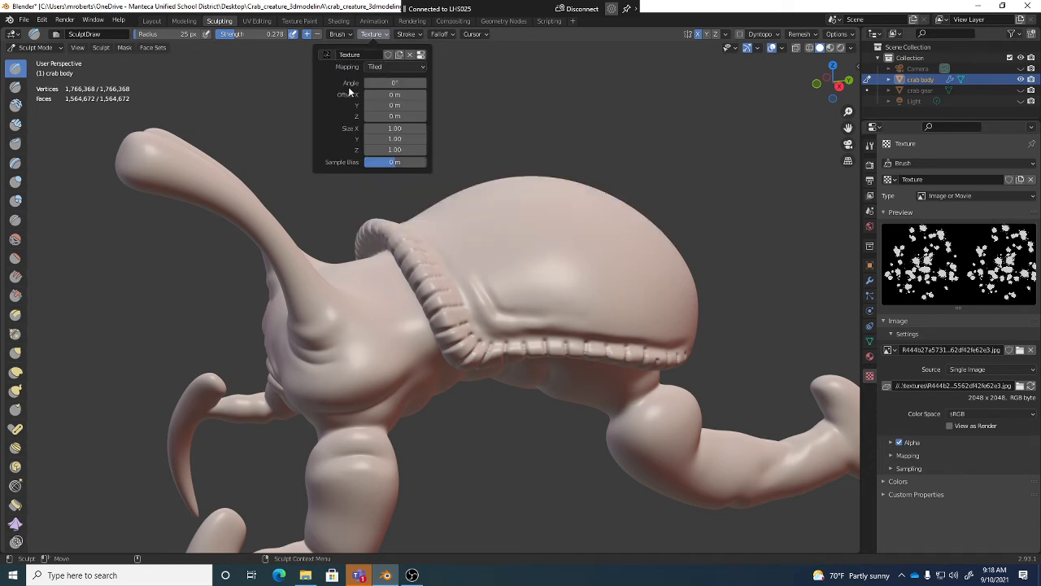
click(411, 56)
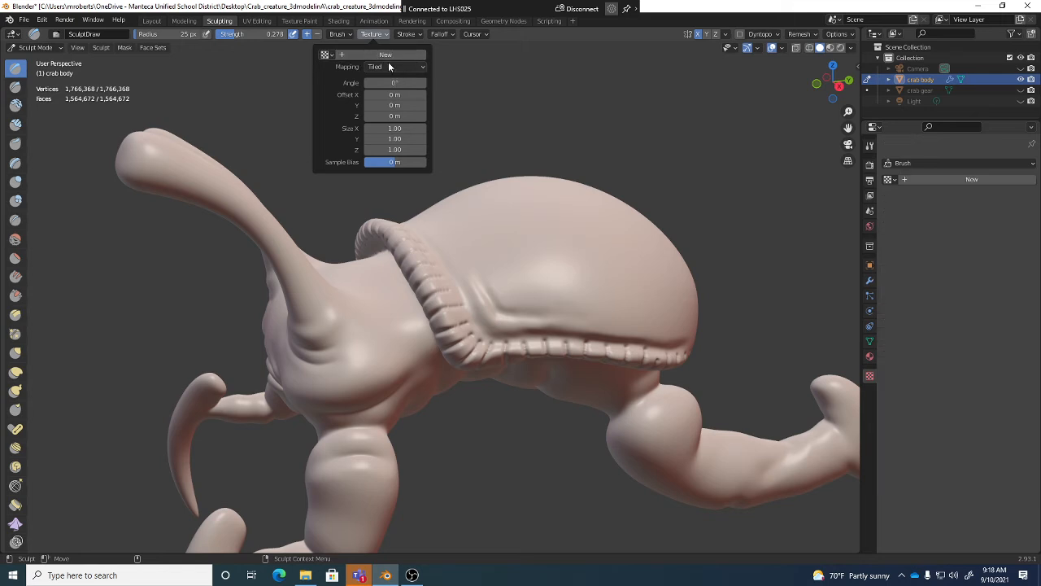
click(325, 56)
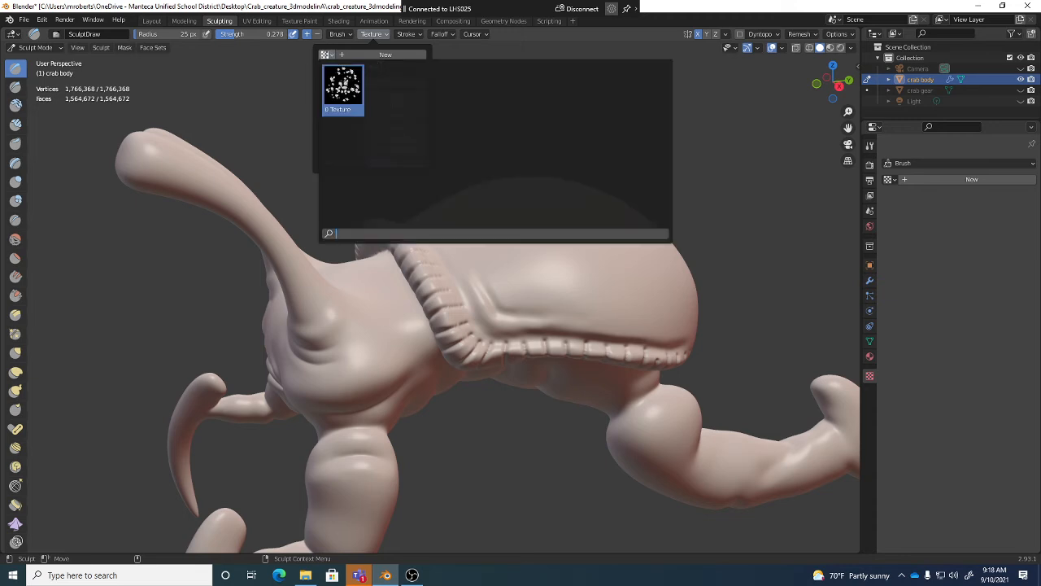
click(338, 75)
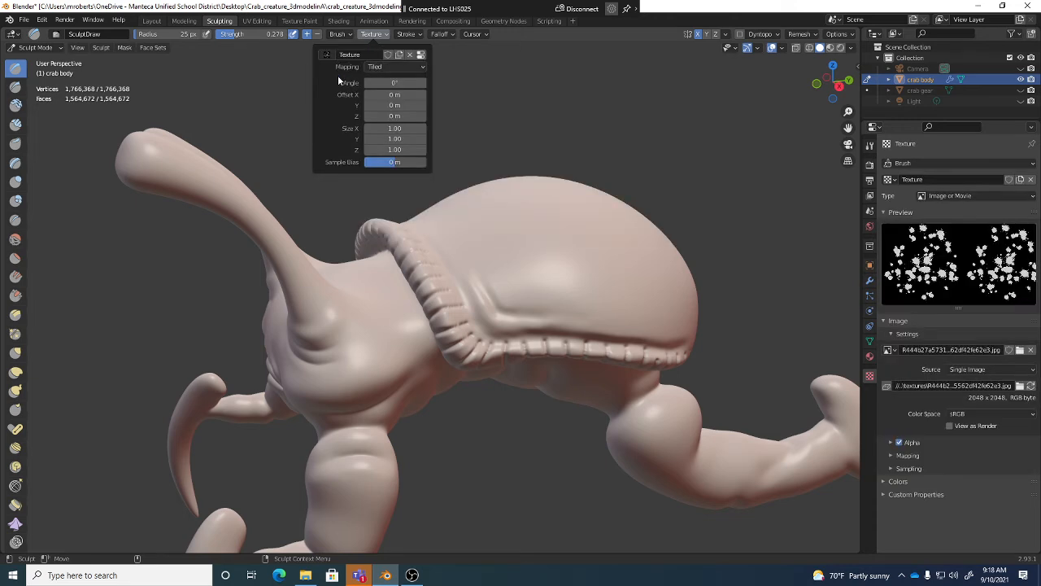
Step: Set the SculptDraw brush's texture mapping to View Plane
click(385, 71)
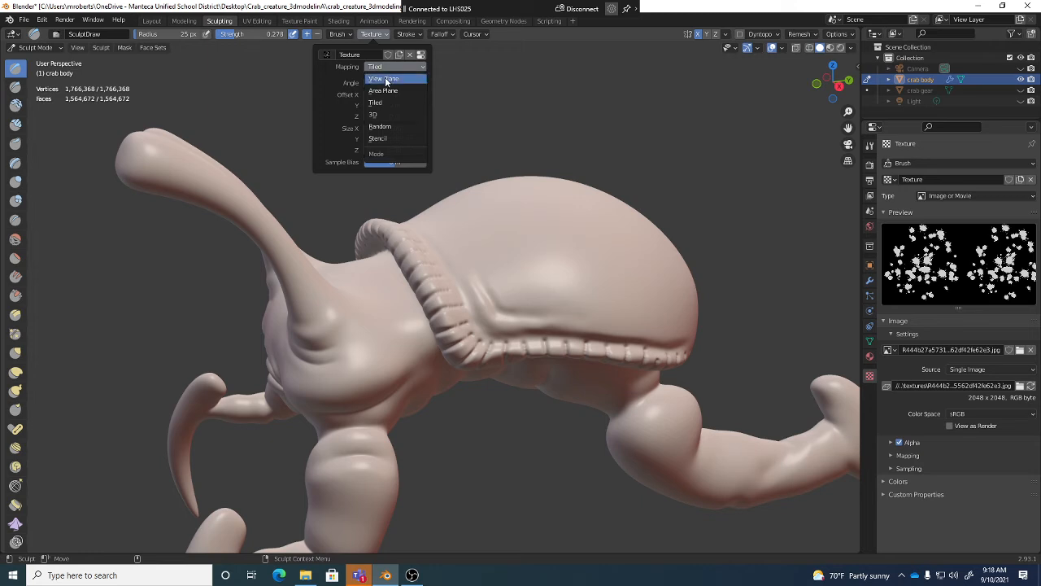
click(385, 78)
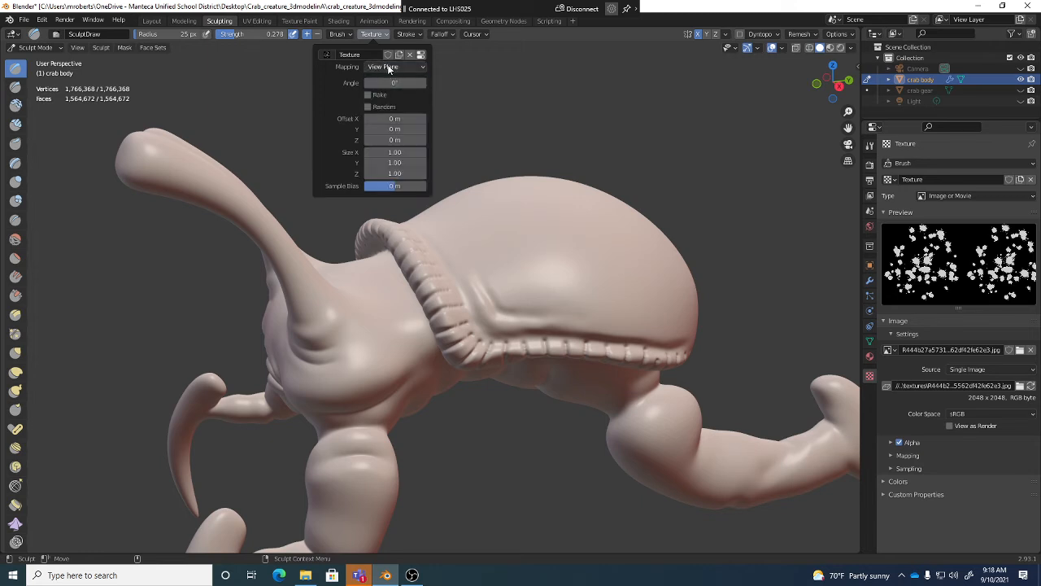
click(386, 67)
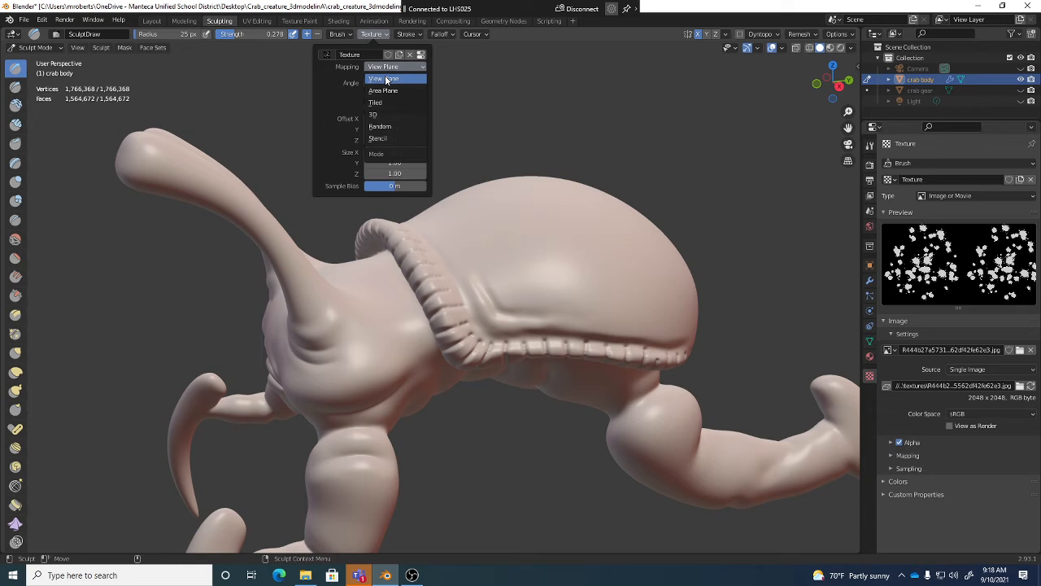
click(385, 78)
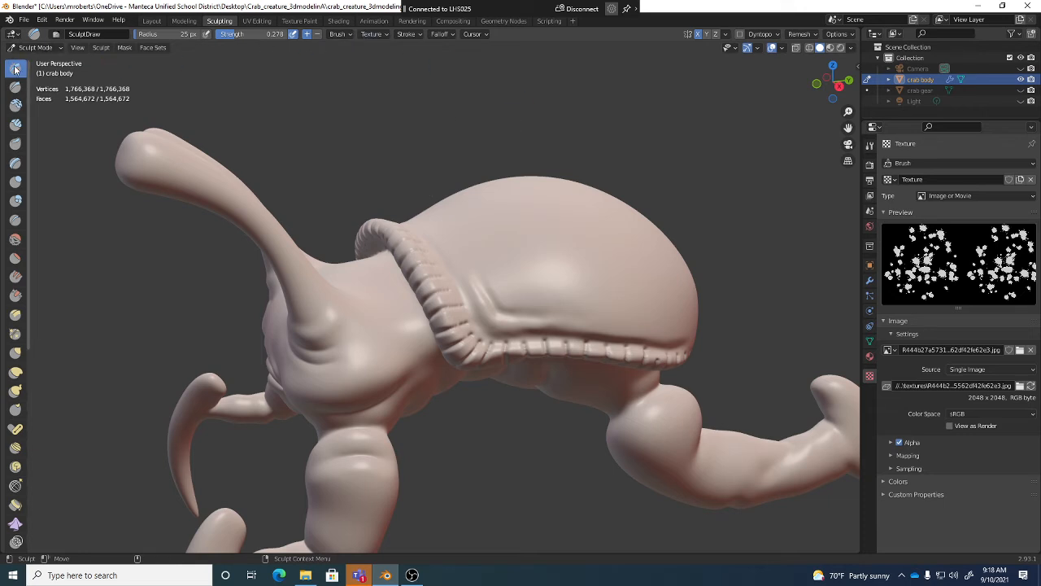
Step: Enlarge the brush radius to 36 px and paint the speckle texture onto the front side of the shell
key(bracketright)
key(bracketright)
key(bracketright)
key(bracketright)
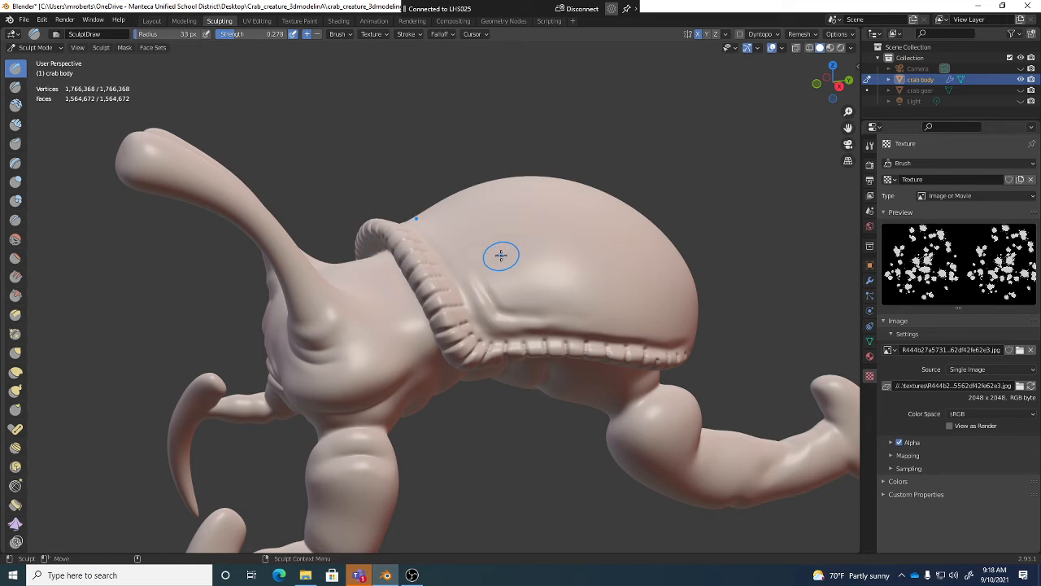
mouse_move(513, 232)
middle_down()
mouse_move(520, 258)
mouse_move(465, 236)
middle_up()
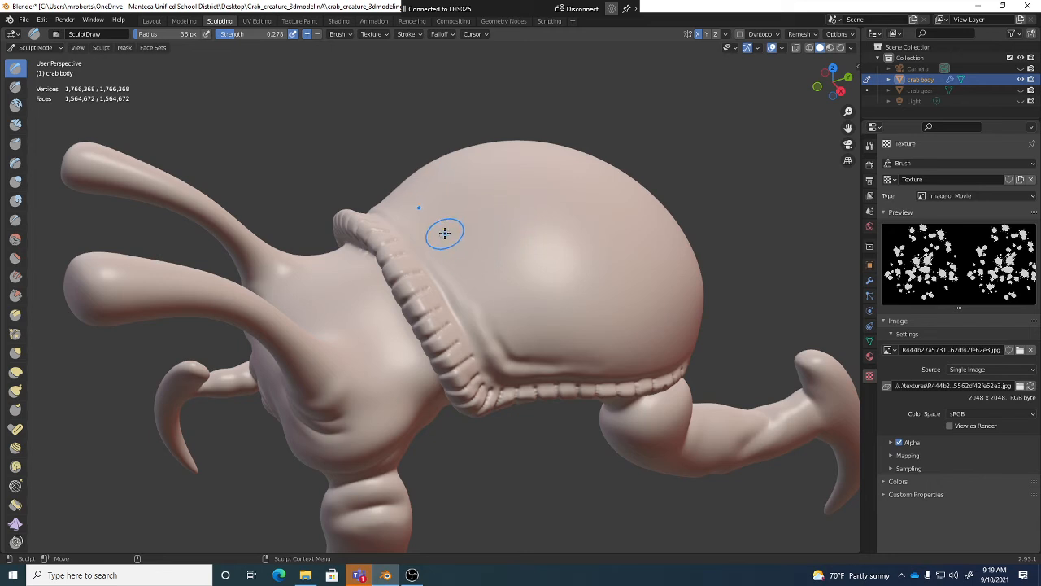
mouse_move(440, 237)
mouse_down()
mouse_move(470, 284)
mouse_move(481, 272)
mouse_move(474, 257)
mouse_move(496, 246)
mouse_move(539, 288)
mouse_move(516, 220)
mouse_move(542, 304)
mouse_move(502, 321)
mouse_move(558, 328)
mouse_up()
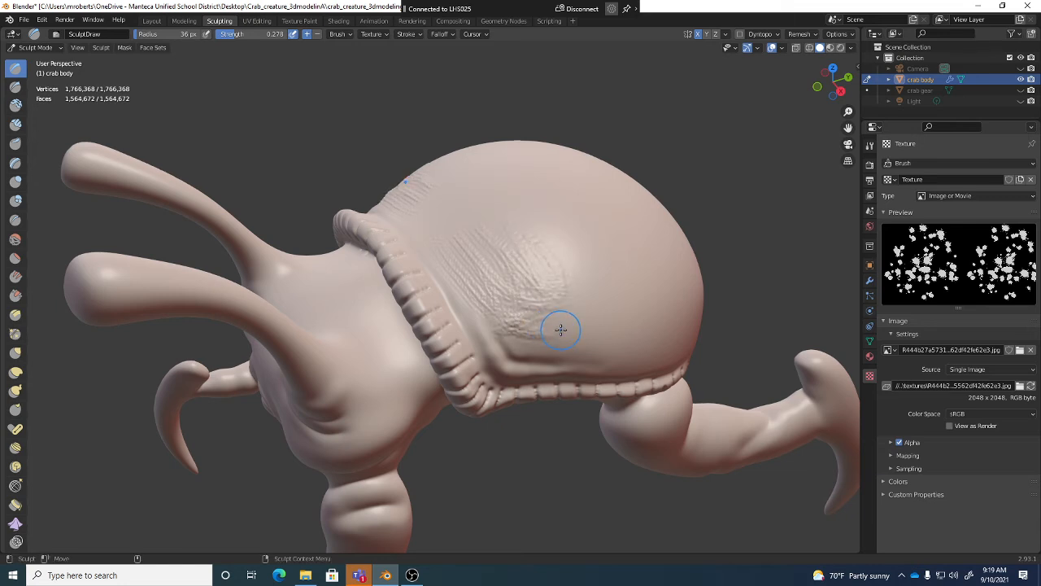
middle_drag(558, 328, 532, 325)
mouse_move(554, 313)
mouse_down()
mouse_move(576, 337)
mouse_move(595, 312)
mouse_move(551, 358)
mouse_up()
middle_drag(521, 334, 543, 328)
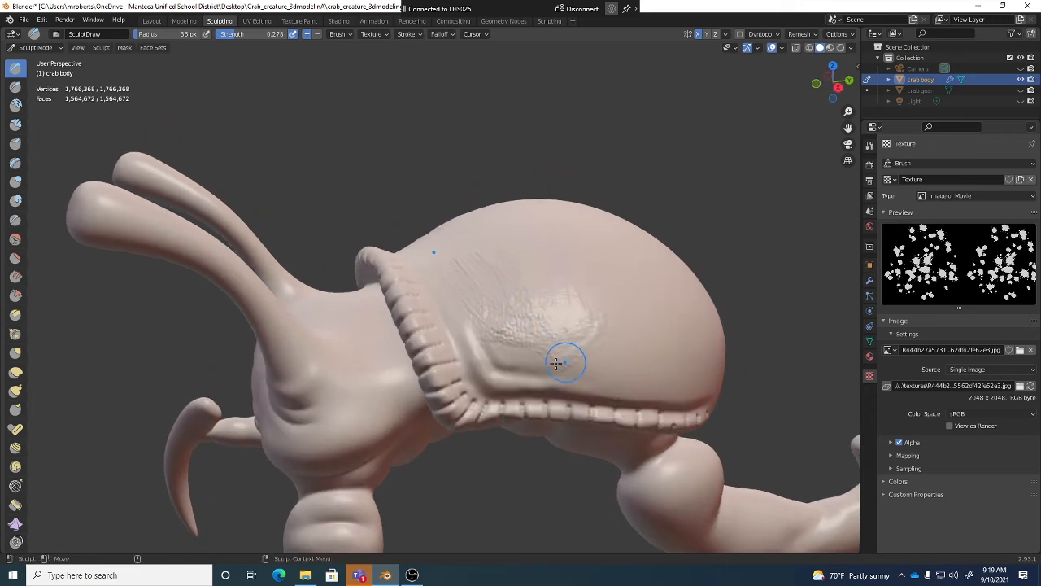
Step: Spread the textured strokes along the shell behind the front rim, from the lower side up over the top
drag(558, 360, 533, 373)
middle_drag(540, 377, 554, 365)
mouse_move(555, 371)
mouse_down()
mouse_move(491, 377)
mouse_move(449, 309)
mouse_up()
middle_drag(449, 309, 483, 354)
mouse_move(483, 354)
mouse_down()
mouse_move(340, 241)
mouse_move(407, 263)
mouse_move(386, 214)
mouse_move(446, 200)
mouse_move(414, 190)
mouse_up()
middle_drag(414, 190, 432, 202)
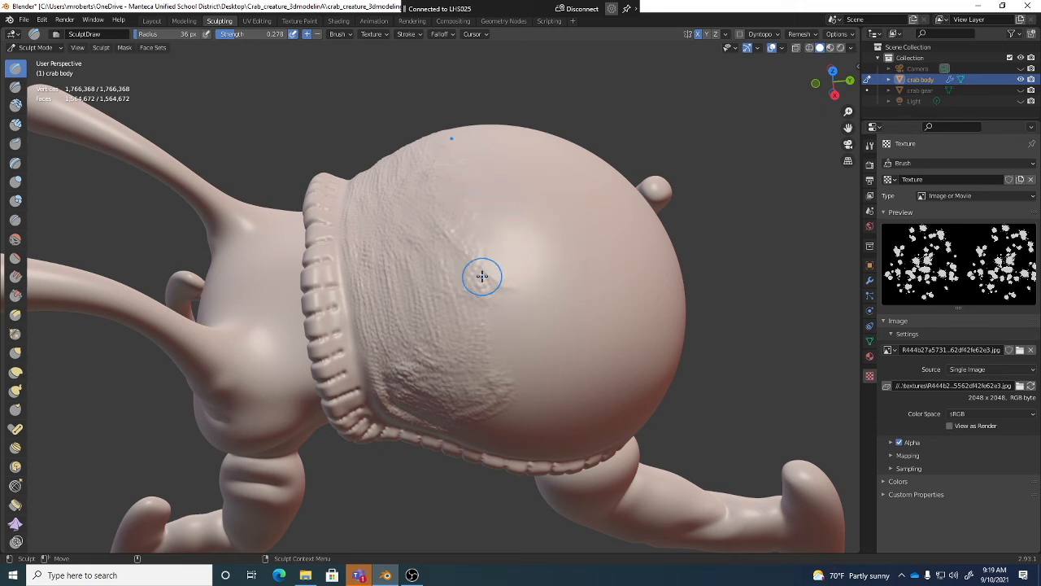
Step: Extend the textured strokes toward the middle of the shell and down to its lower rim
middle_drag(513, 272, 487, 282)
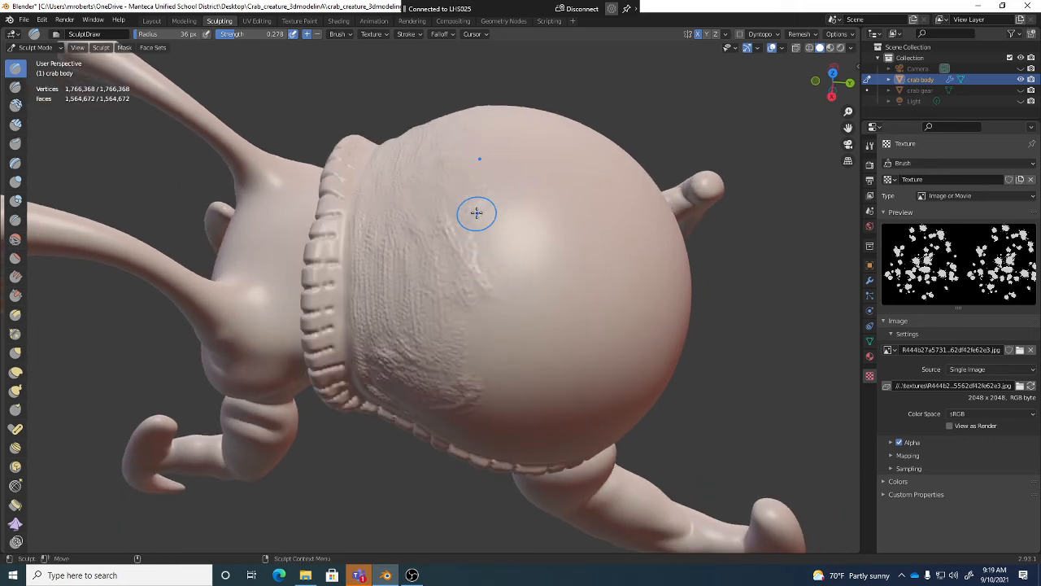
mouse_move(478, 213)
mouse_down()
mouse_move(493, 217)
mouse_move(485, 253)
mouse_move(499, 288)
mouse_up()
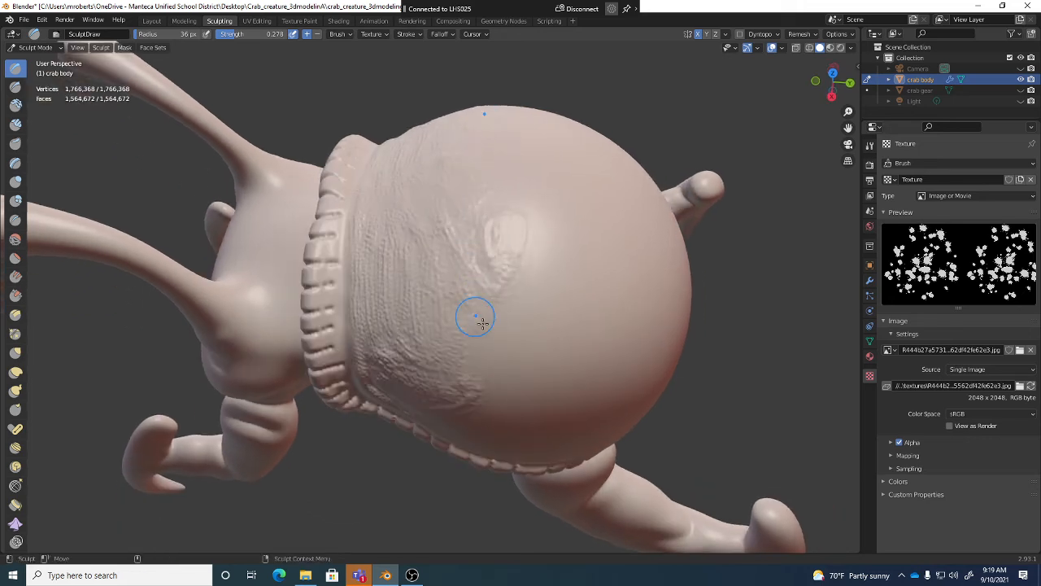
middle_drag(477, 314, 507, 272)
middle_drag(480, 404, 451, 437)
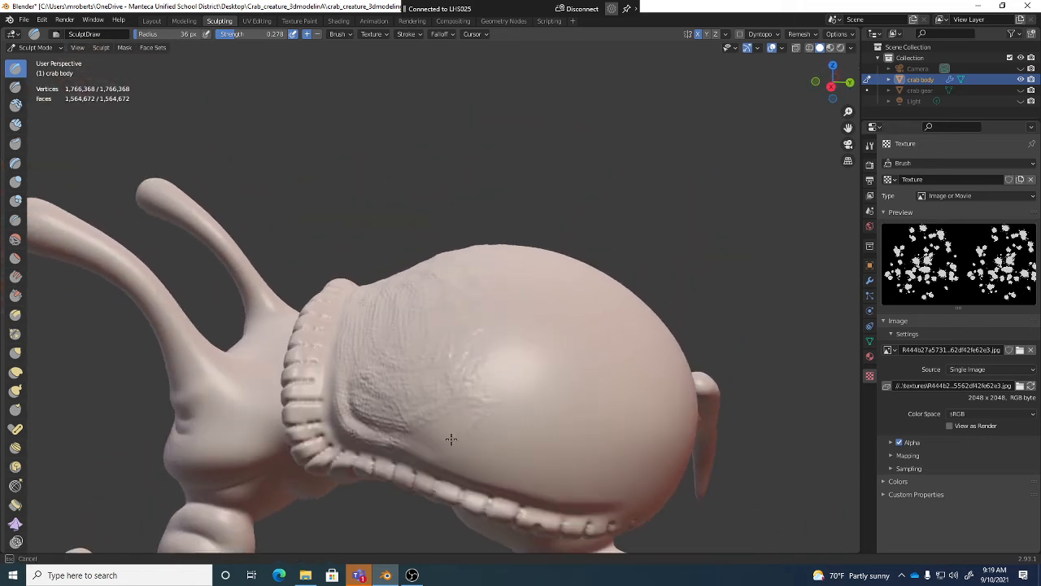
middle_drag(480, 471, 488, 431)
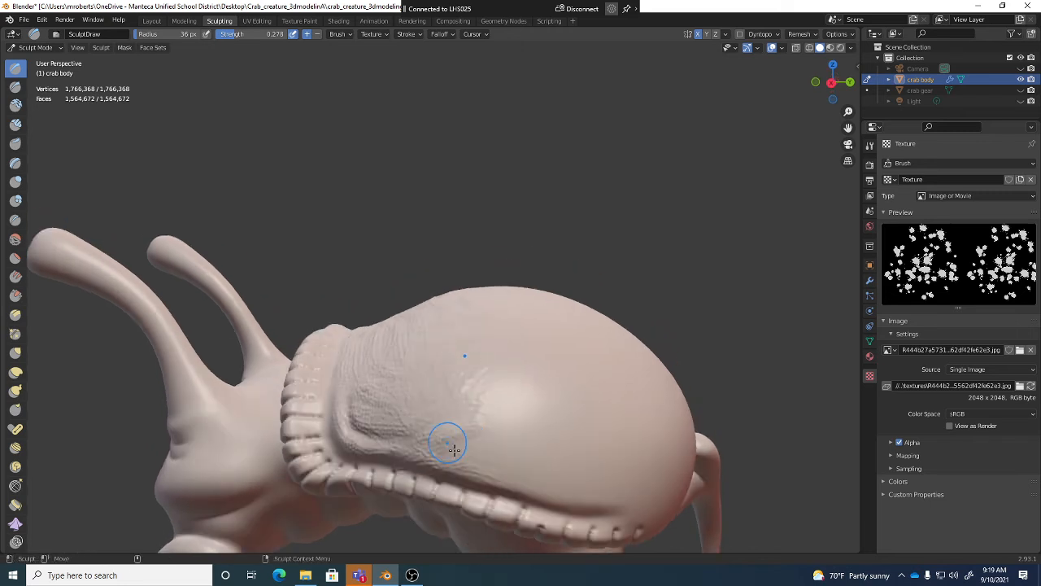
mouse_move(448, 440)
mouse_down()
mouse_move(521, 478)
mouse_move(488, 383)
mouse_up()
mouse_move(488, 382)
middle_down()
mouse_move(499, 425)
mouse_move(464, 353)
middle_up()
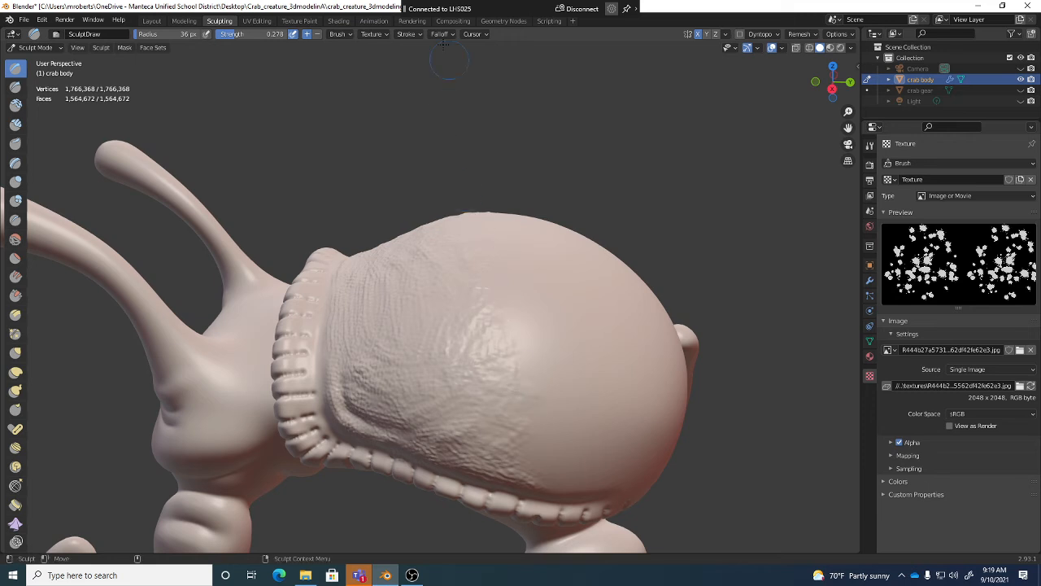
Step: Reselect View Plane as the brush texture mapping and set the stroke method to Anchored
click(376, 34)
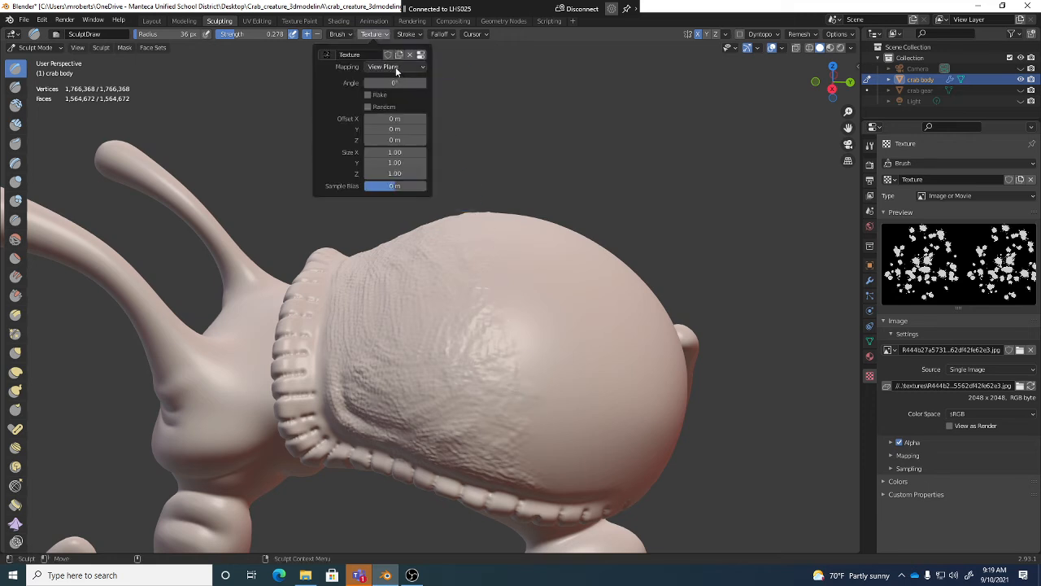
click(395, 68)
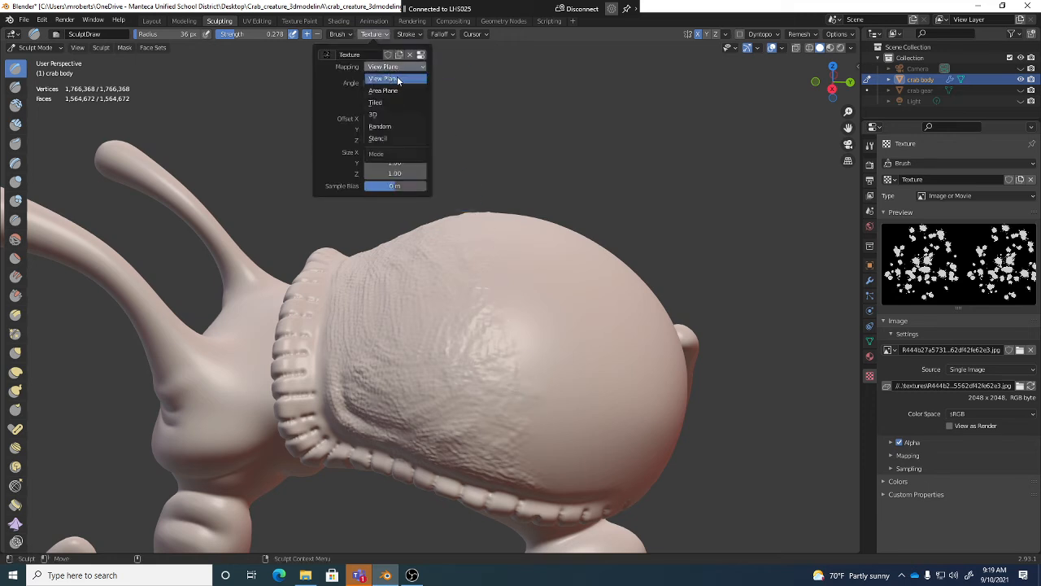
click(398, 79)
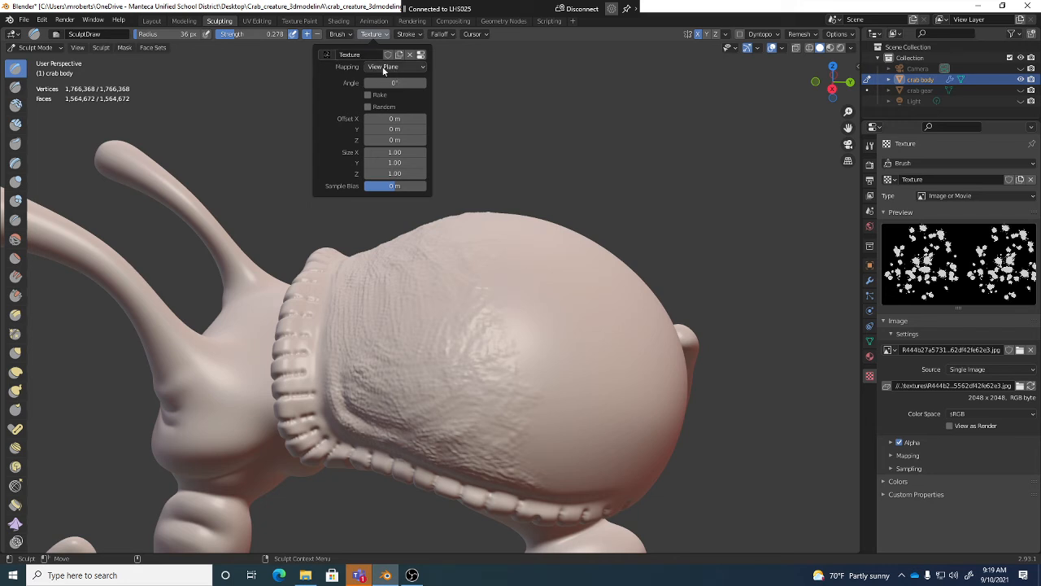
click(414, 35)
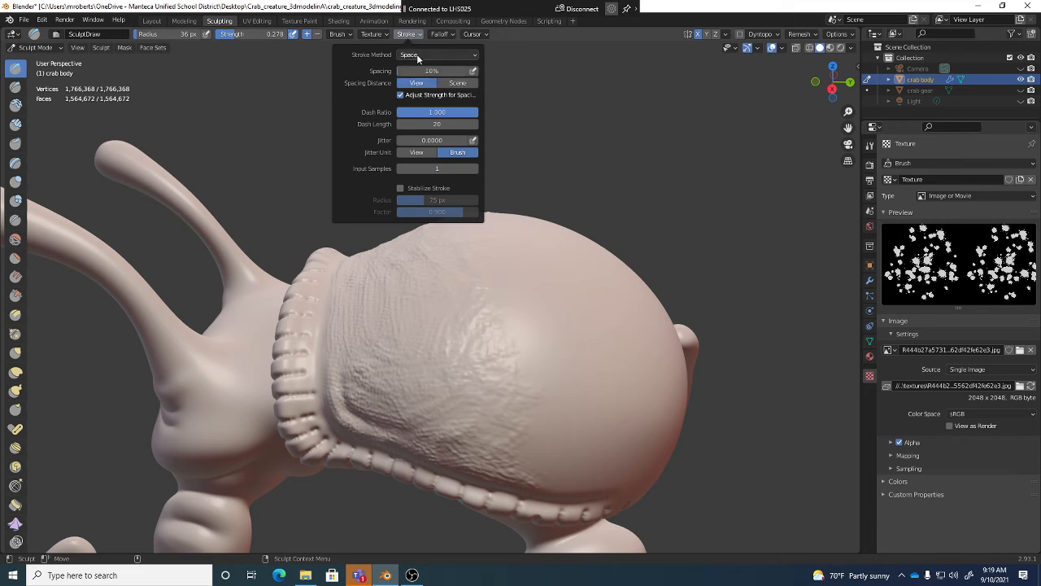
click(416, 54)
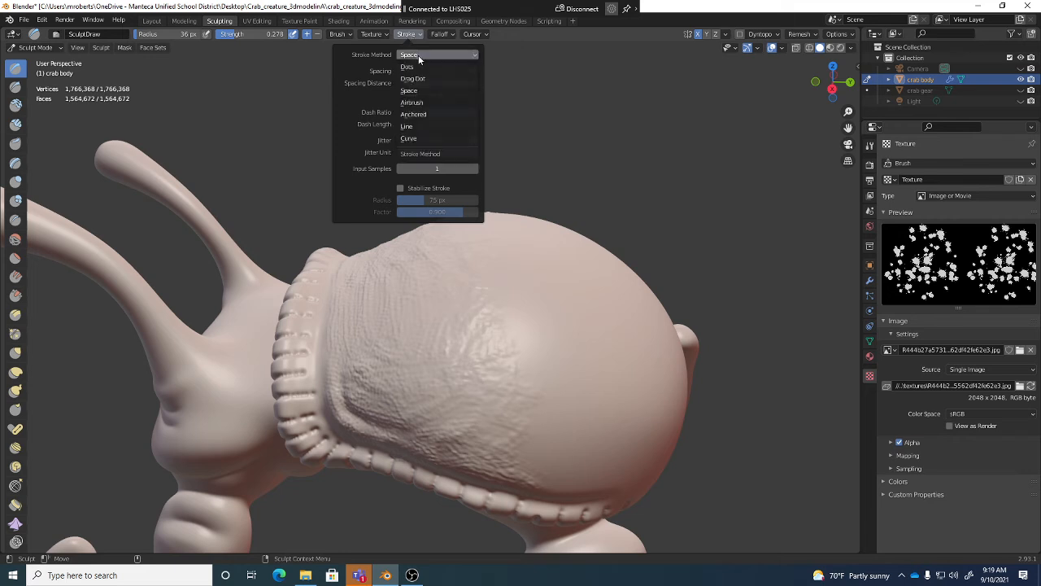
click(413, 129)
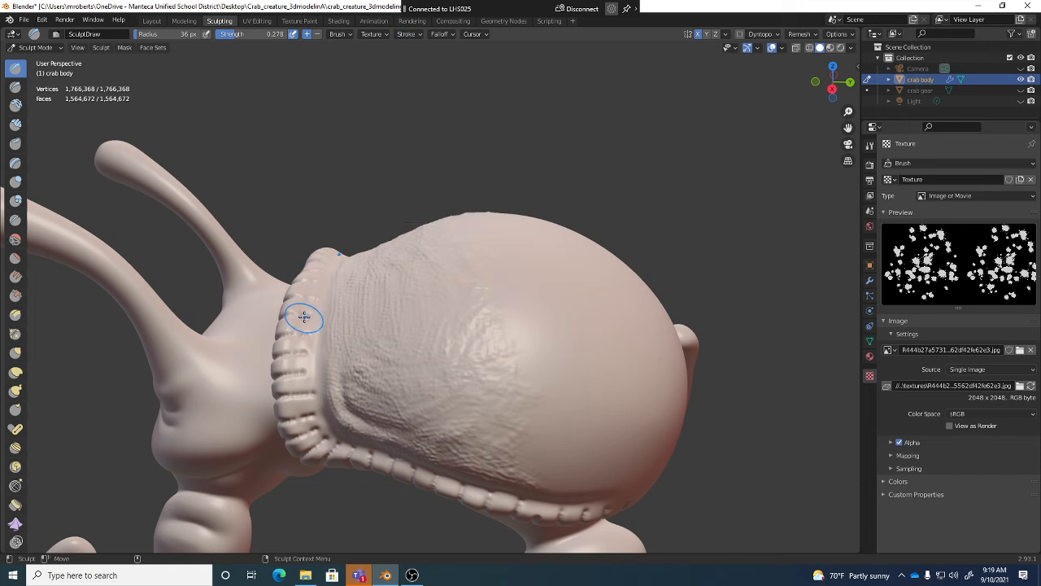
click(411, 33)
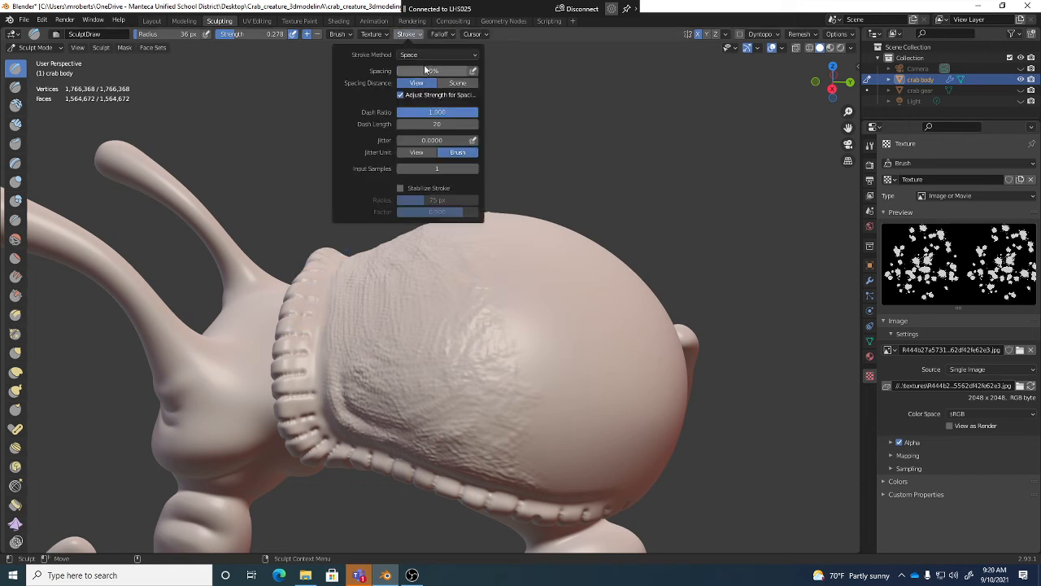
click(423, 57)
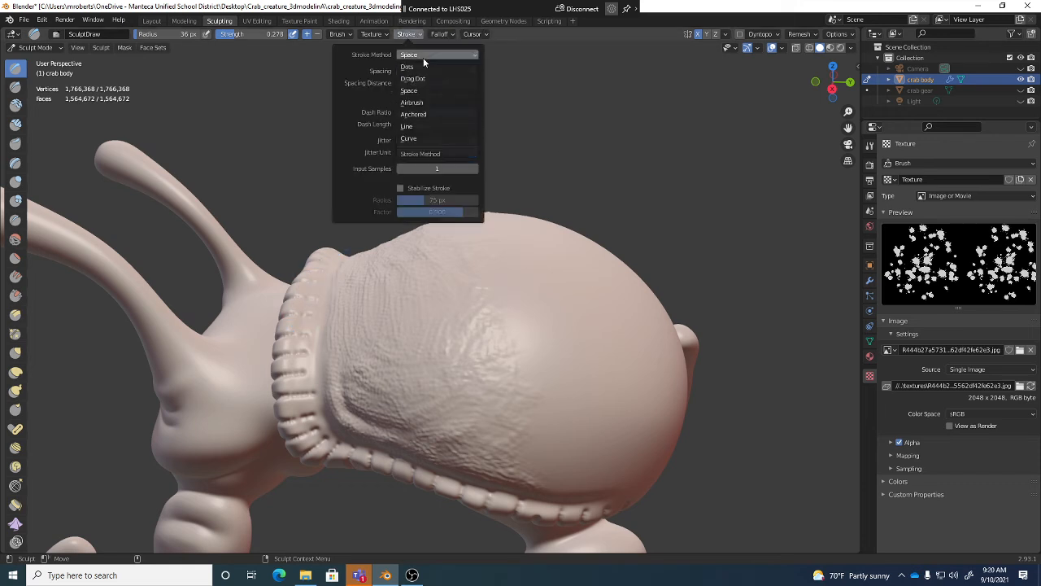
click(425, 114)
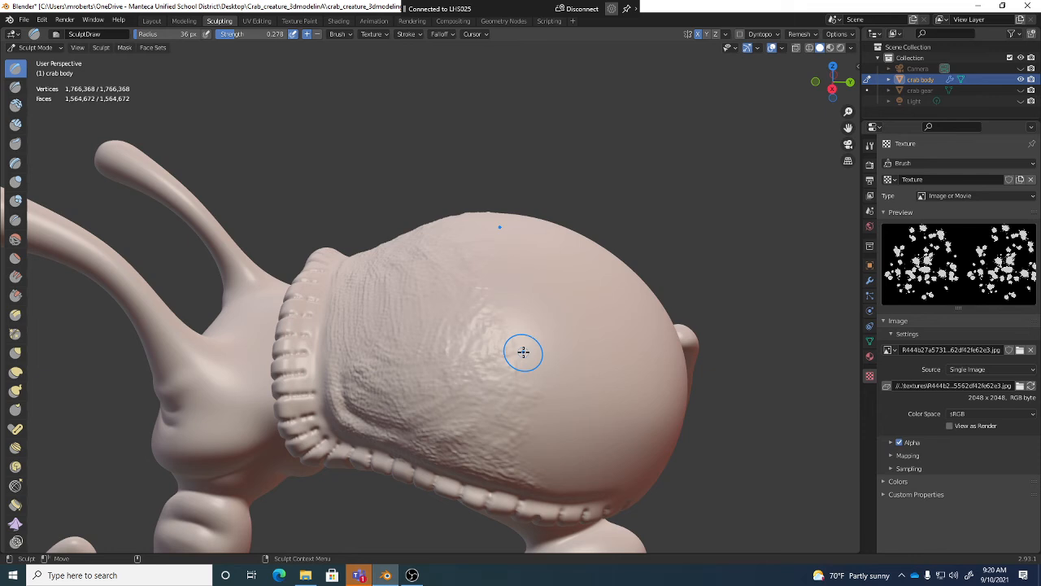
Step: Check the brush's current texture mapping and stroke method settings
click(374, 34)
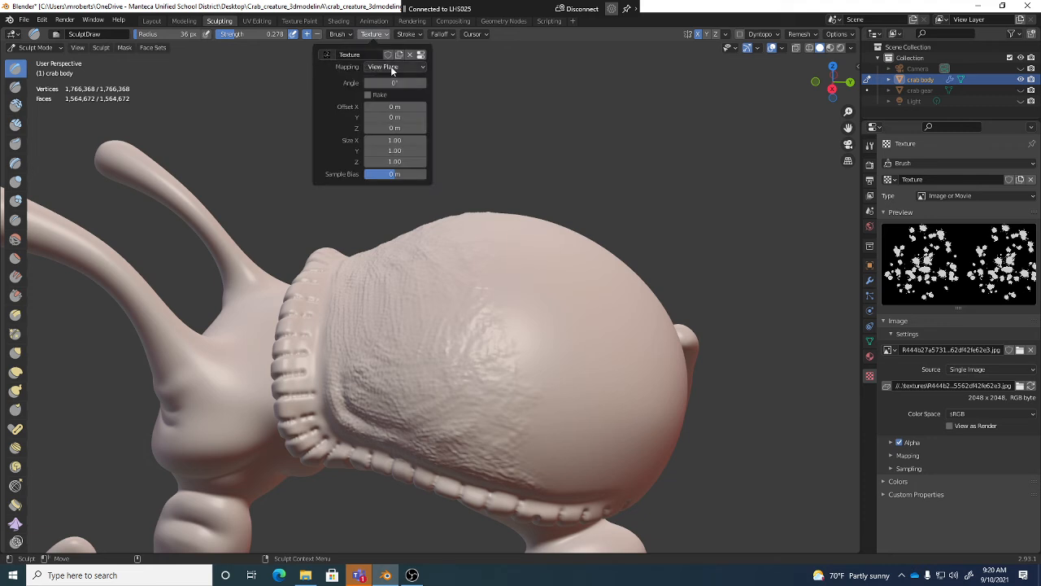
click(390, 68)
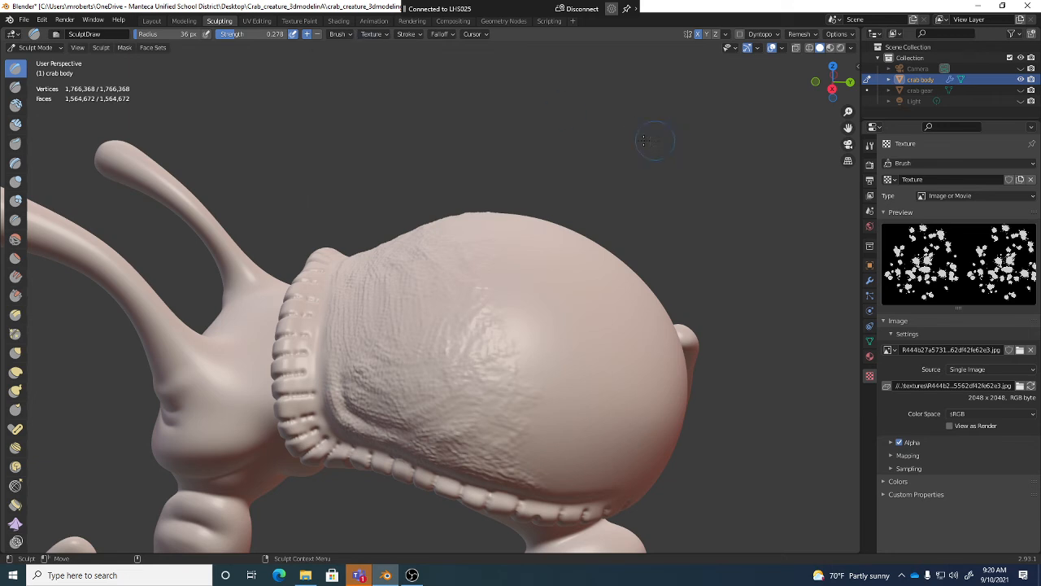
click(406, 33)
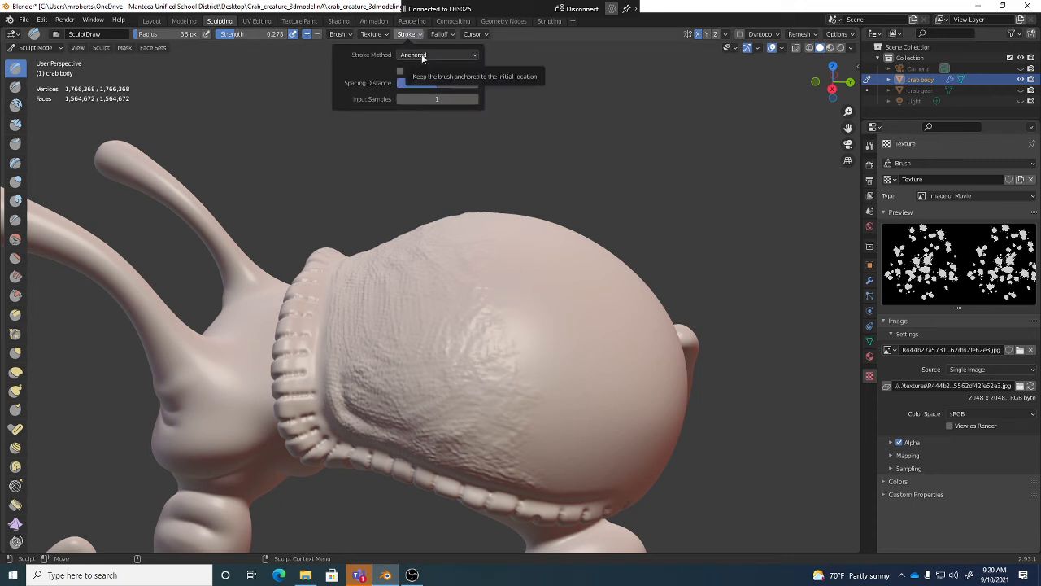
Step: Stamp anchored speckle clusters of varying size across the middle and lower side of the shell
mouse_move(581, 360)
middle_down()
mouse_move(538, 354)
mouse_move(481, 318)
mouse_move(488, 309)
mouse_move(461, 304)
mouse_move(562, 328)
mouse_move(577, 302)
middle_up()
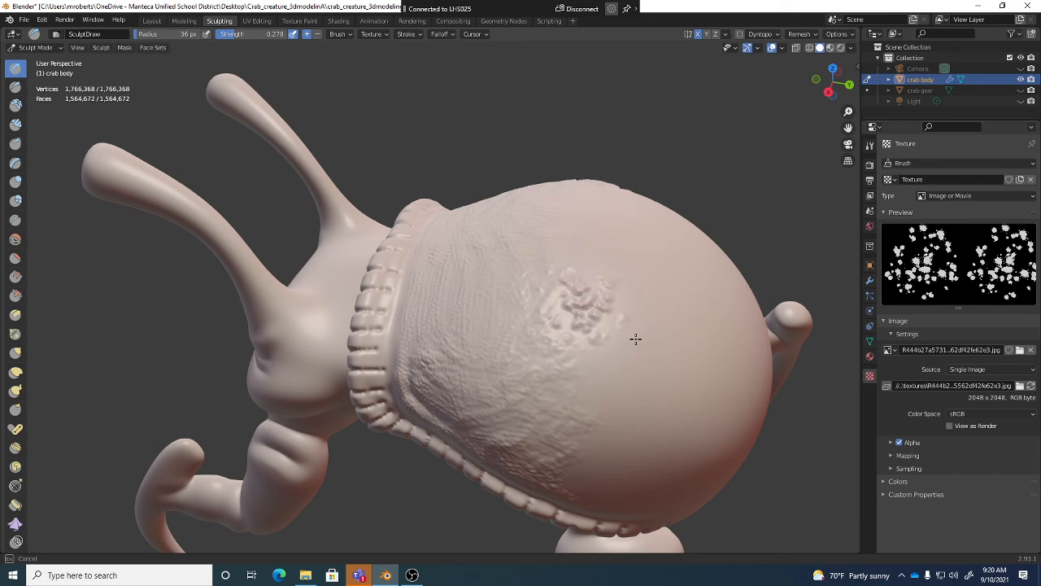
mouse_move(636, 339)
mouse_down()
mouse_move(686, 352)
mouse_move(621, 339)
mouse_move(662, 352)
mouse_move(651, 287)
mouse_move(632, 376)
mouse_move(637, 318)
mouse_move(642, 383)
mouse_up()
middle_drag(642, 383, 626, 374)
drag(623, 374, 588, 421)
drag(613, 422, 559, 451)
middle_drag(519, 392, 553, 384)
drag(553, 384, 505, 431)
drag(486, 357, 472, 382)
drag(525, 404, 431, 382)
middle_drag(406, 380, 449, 377)
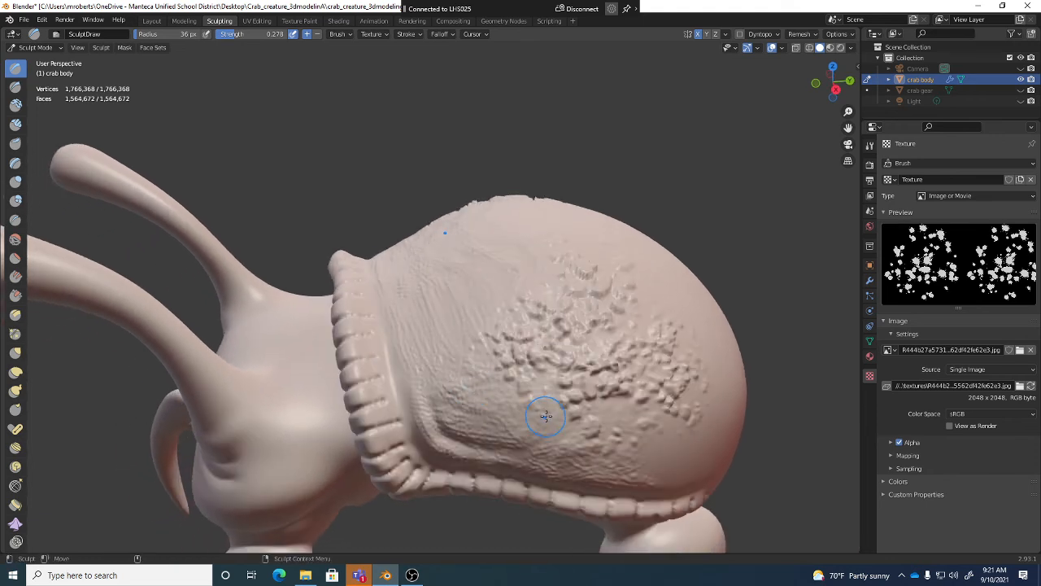
Step: Stamp overlapping speckle clusters over the shell's lower front area, up to the ridge behind the rim
drag(554, 425, 505, 443)
middle_drag(524, 426, 506, 431)
drag(509, 405, 475, 424)
mouse_move(489, 373)
mouse_down()
mouse_move(399, 410)
mouse_move(475, 429)
mouse_up()
drag(495, 444, 482, 397)
drag(449, 327, 476, 314)
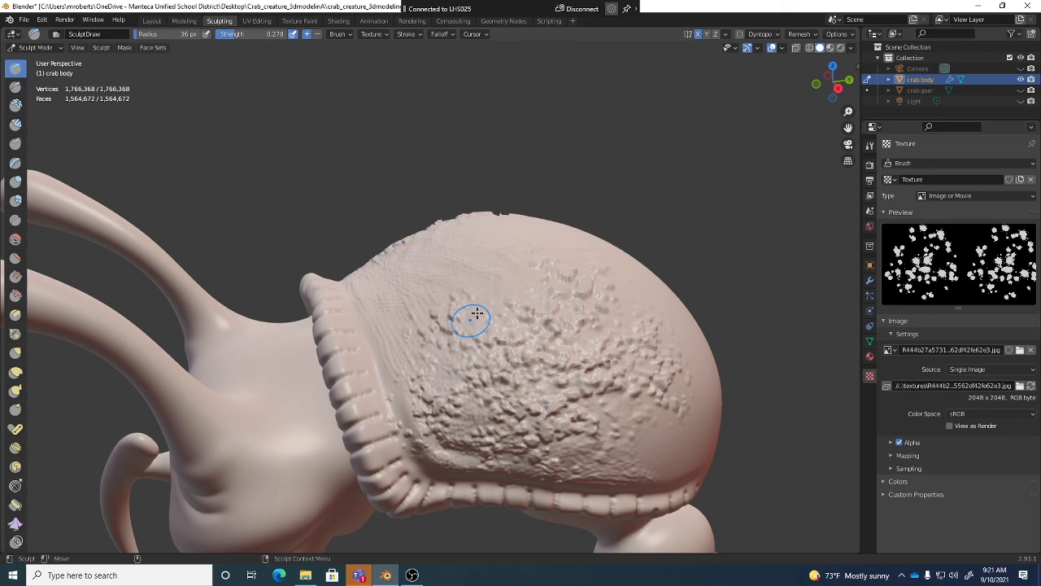
Step: Add more anchored speckle stamps along the shell's side and toward its rear, filling smoother patches
mouse_move(477, 314)
middle_down()
mouse_move(400, 288)
mouse_move(415, 363)
mouse_move(520, 355)
mouse_move(545, 333)
middle_up()
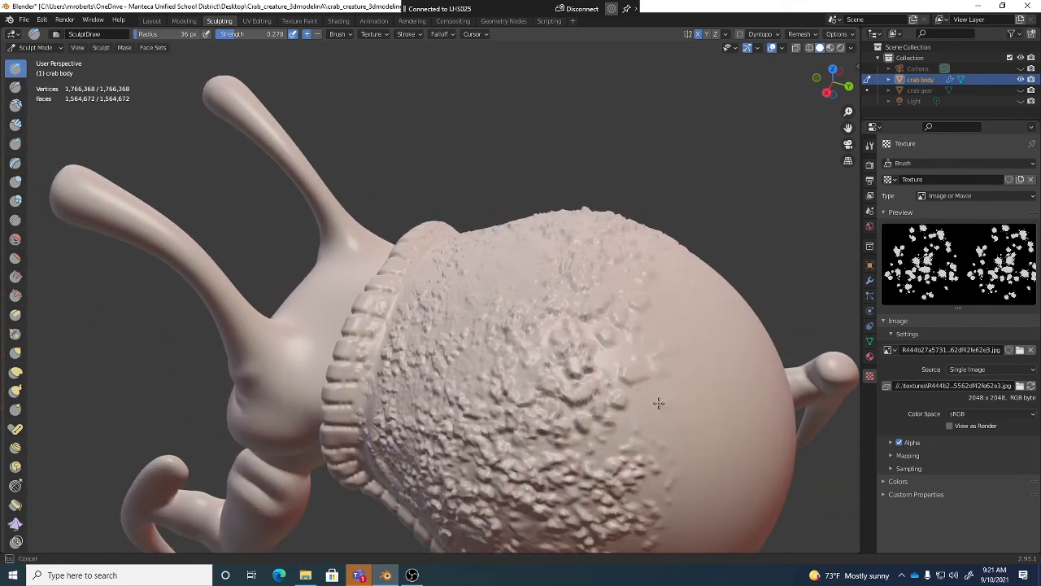
mouse_move(708, 430)
middle_down()
mouse_move(662, 412)
mouse_move(678, 390)
mouse_move(640, 261)
middle_up()
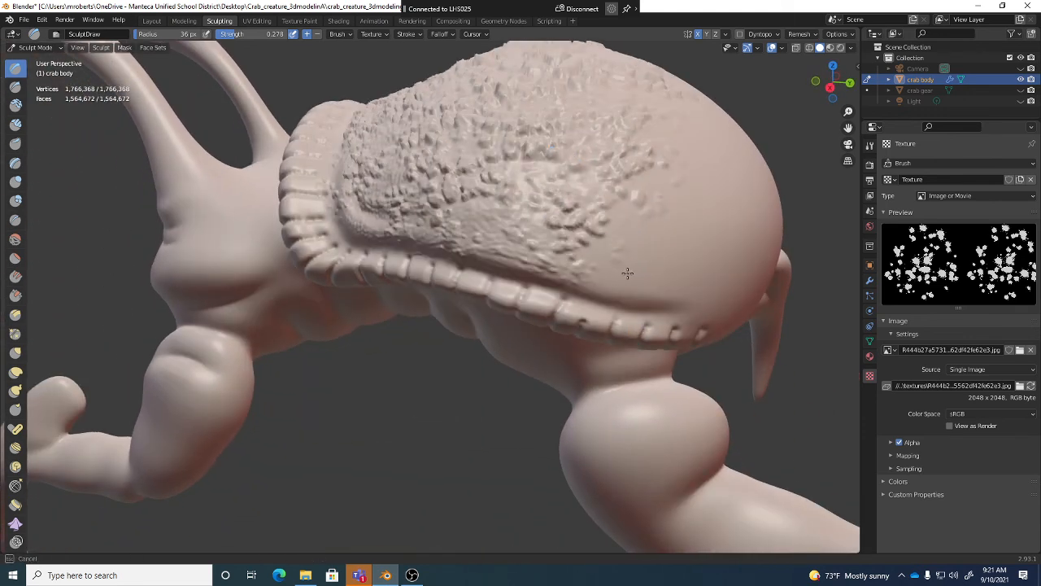
mouse_move(675, 260)
middle_down()
mouse_move(666, 279)
mouse_move(599, 273)
middle_up()
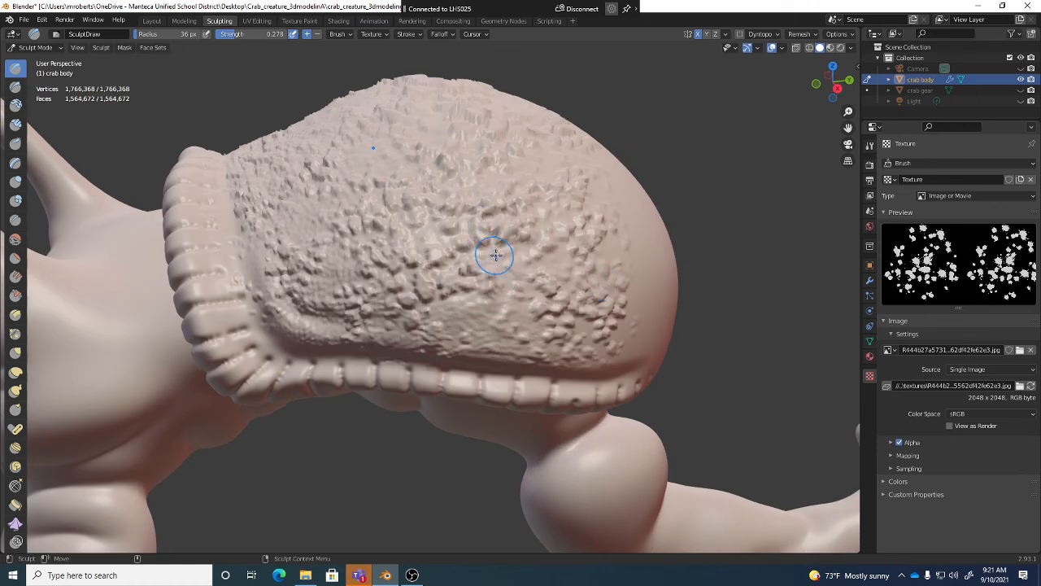
drag(492, 246, 472, 269)
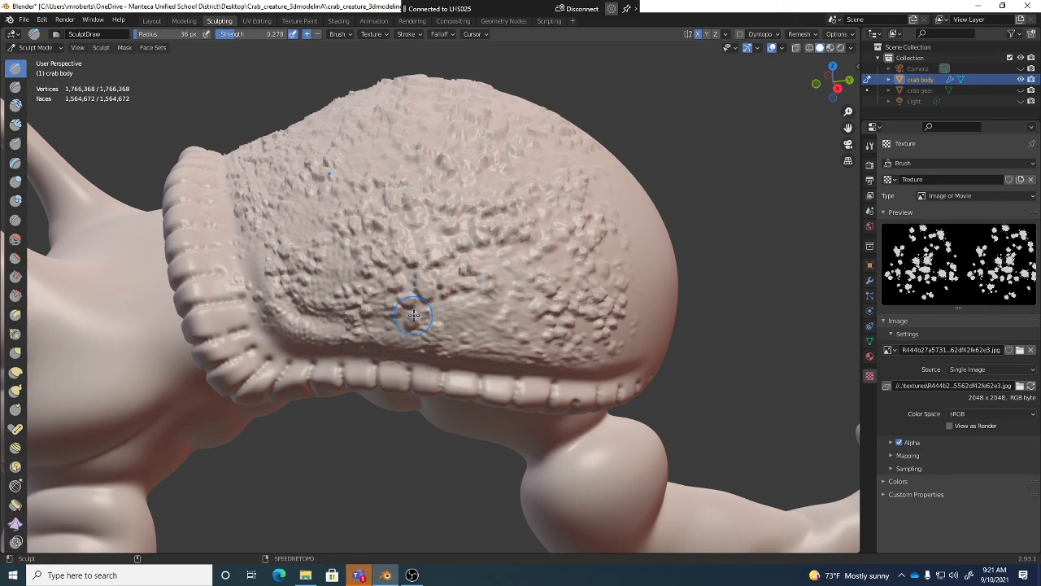
drag(419, 307, 402, 304)
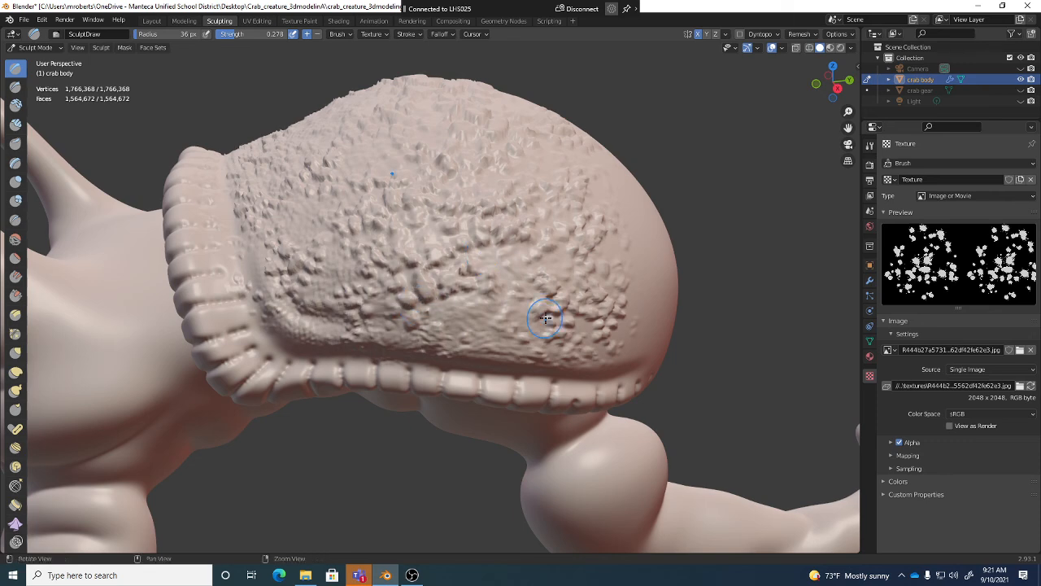
middle_drag(541, 309, 618, 356)
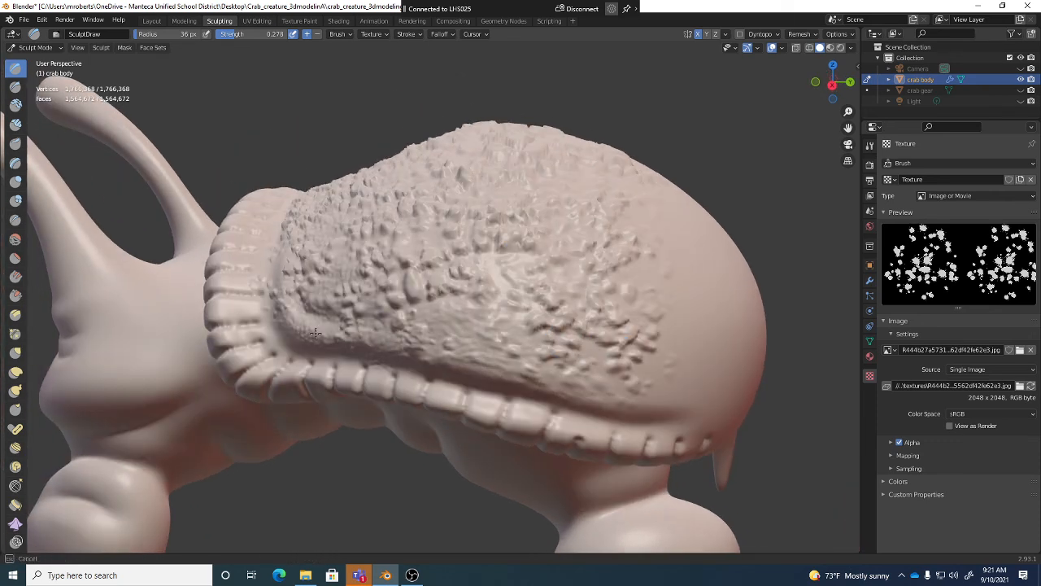
Step: Stamp more anchored speckle clusters on the shell's front area, just behind the ridged rim
mouse_move(316, 333)
mouse_down()
mouse_move(287, 316)
mouse_move(304, 316)
mouse_up()
mouse_move(260, 261)
mouse_down()
mouse_move(237, 243)
mouse_move(326, 274)
mouse_up()
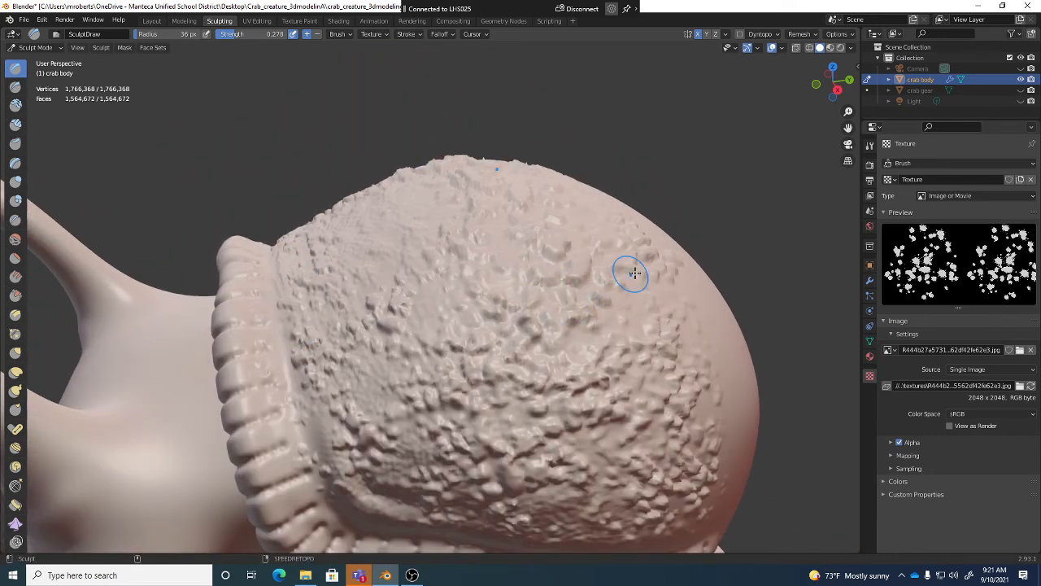
scroll(600, 280, down, 3)
mouse_move(595, 289)
alt+mouse_down()
mouse_move(570, 276)
mouse_move(603, 286)
alt+mouse_up()
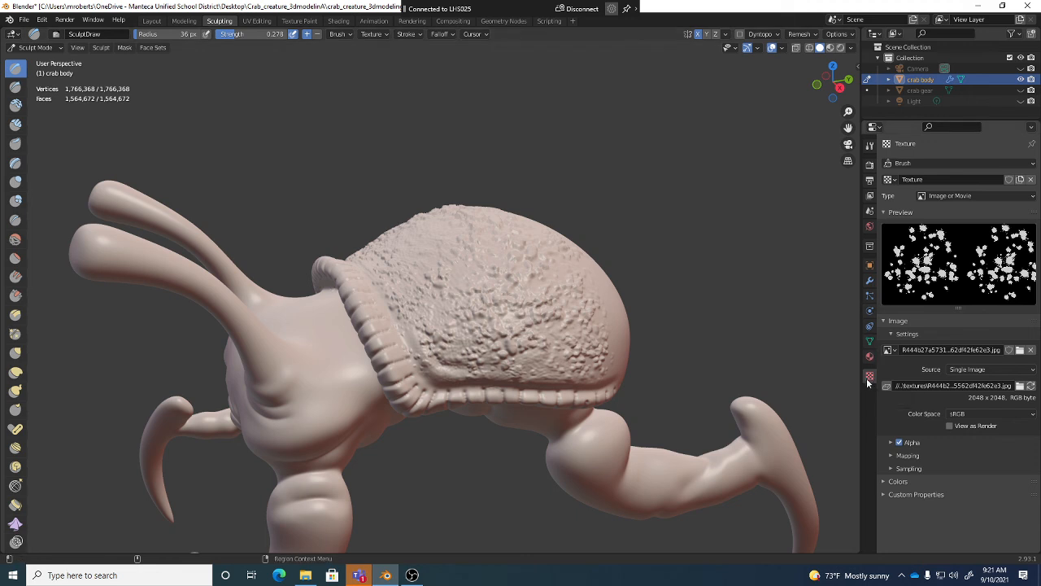
Step: Review the brush's texture mapping options and stroke methods, keeping View Plane mapping and the Anchored stroke
click(372, 34)
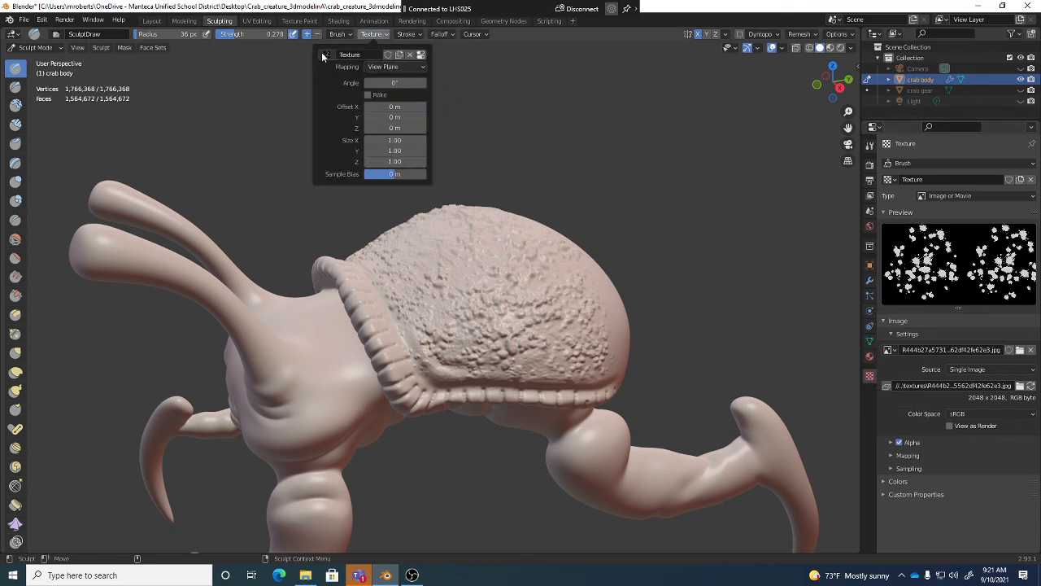
click(390, 68)
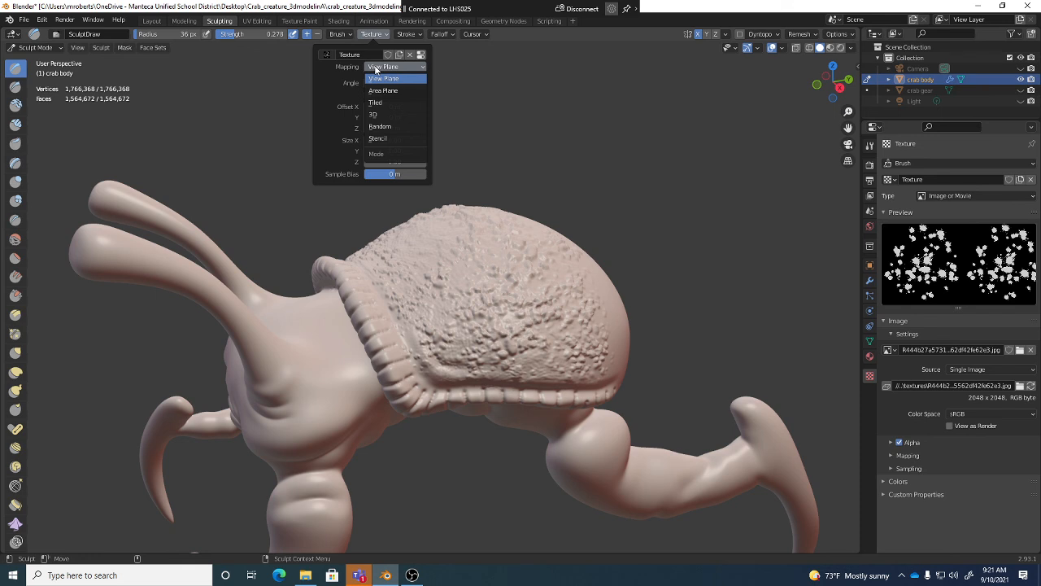
click(406, 34)
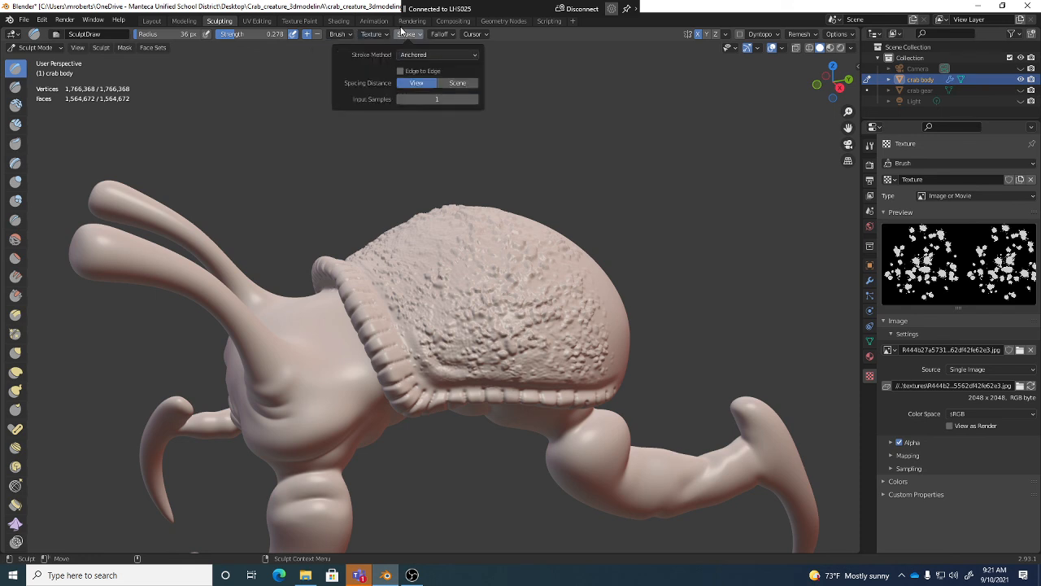
click(418, 55)
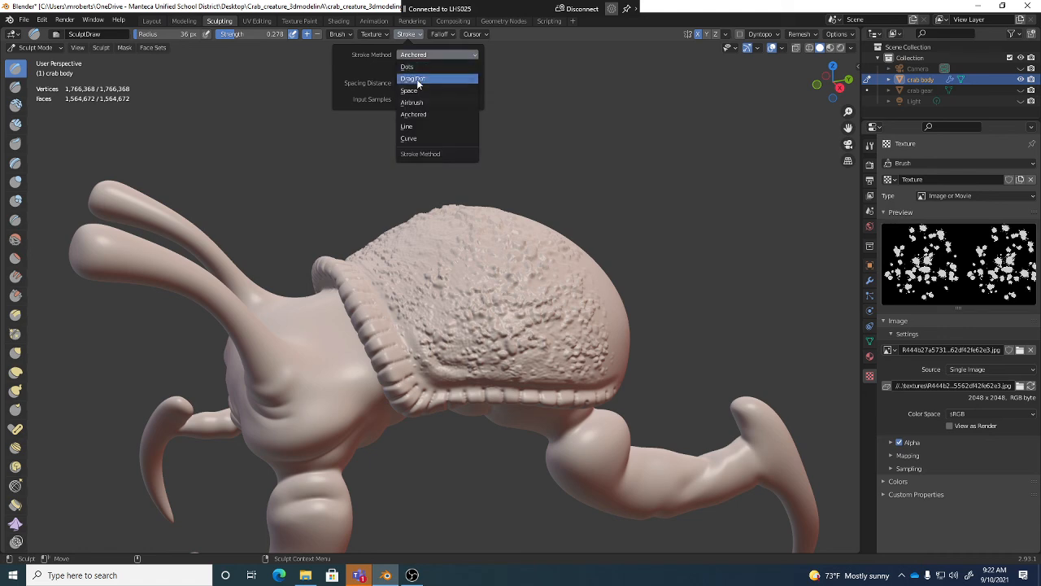
click(420, 115)
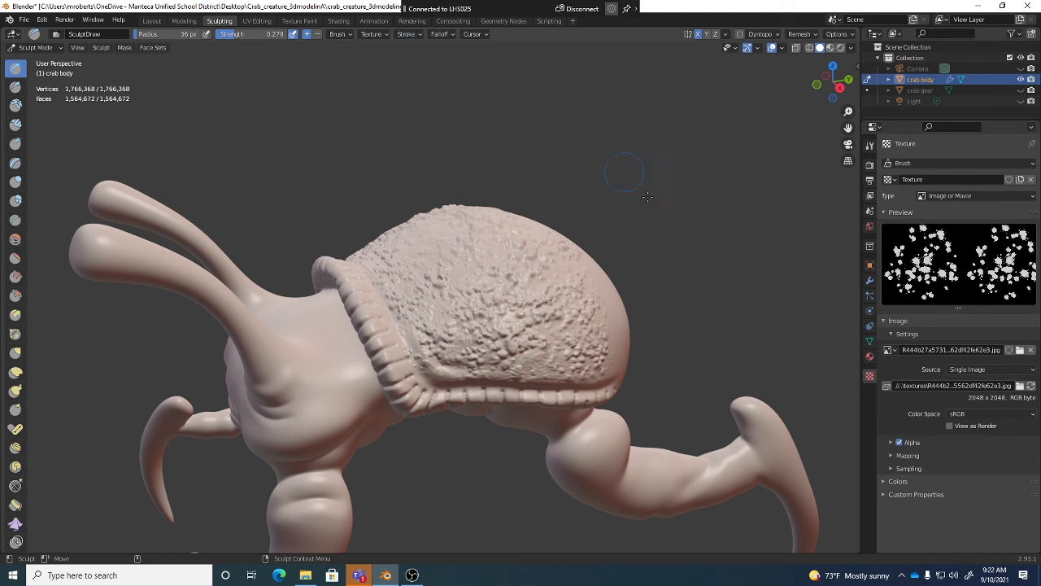
Step: Stamp anchored speckle clusters over the smooth rear and lower rear side of the shell, and save the file
mouse_move(607, 310)
middle_down()
mouse_move(570, 325)
mouse_move(581, 279)
middle_up()
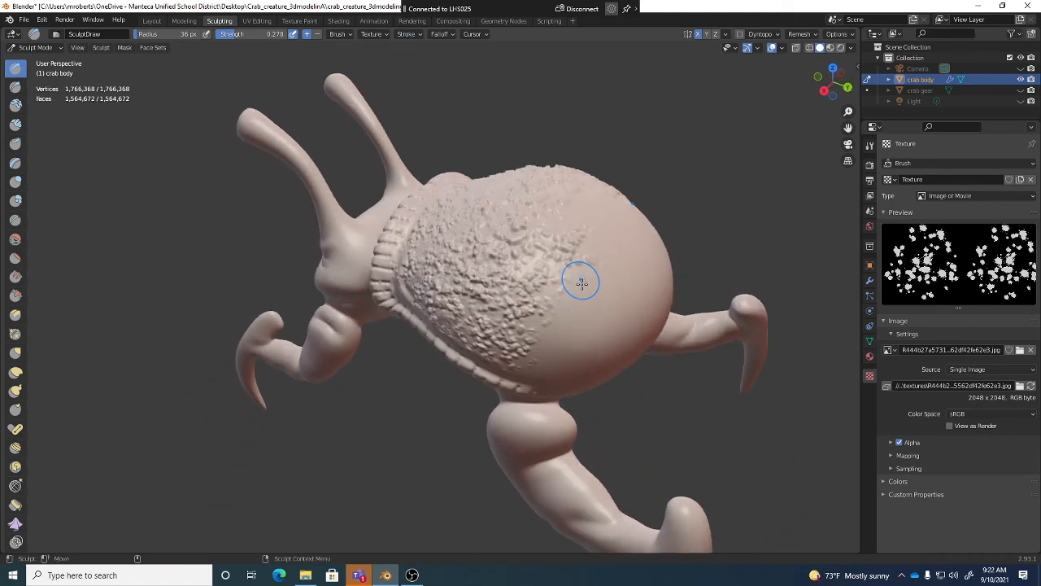
mouse_move(626, 306)
mouse_down()
mouse_move(629, 283)
mouse_move(622, 304)
mouse_up()
mouse_move(610, 259)
mouse_down()
mouse_move(597, 306)
mouse_move(581, 215)
mouse_move(595, 254)
mouse_up()
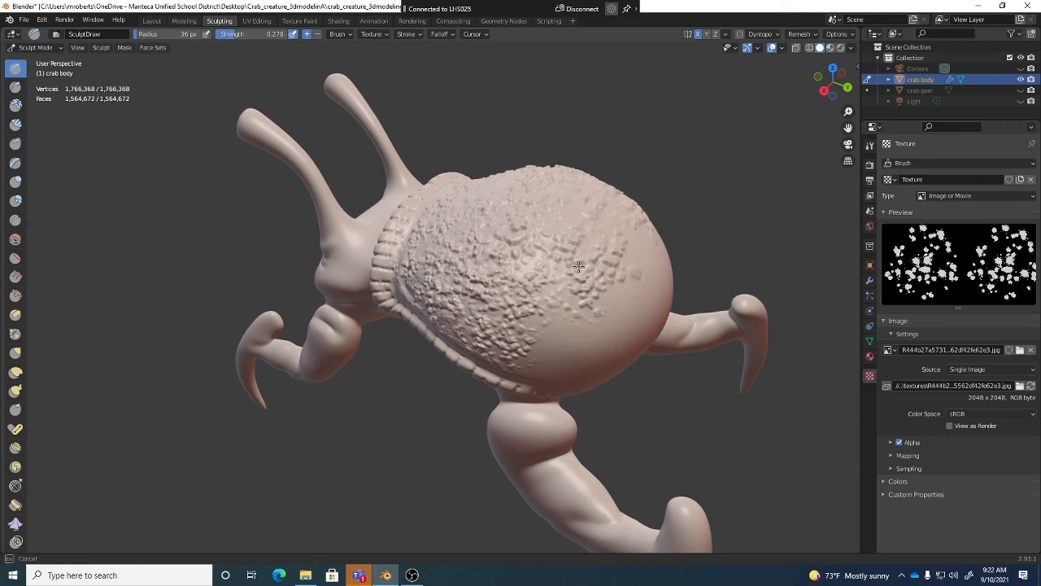
middle_drag(577, 284, 545, 296)
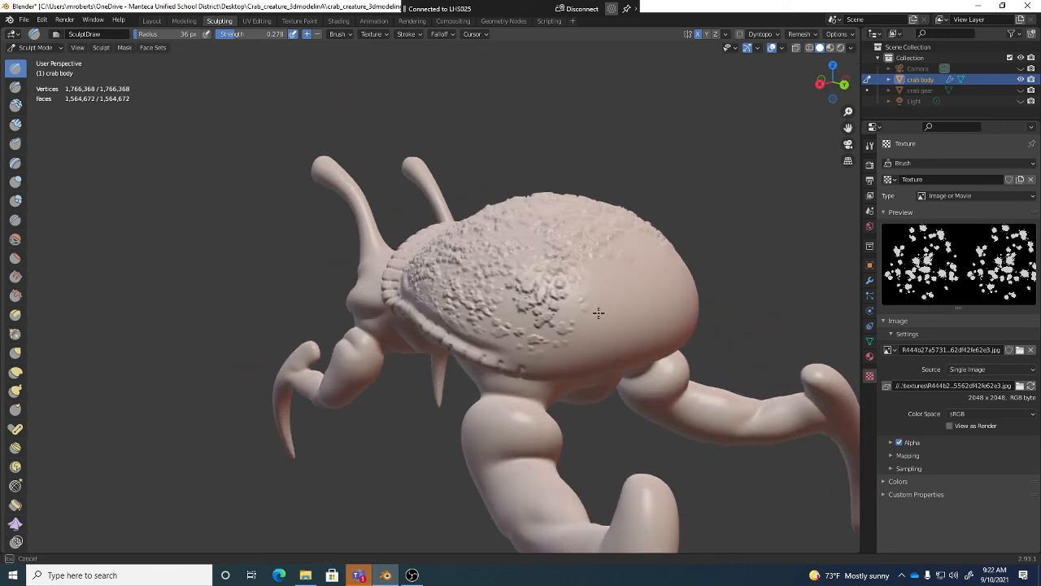
drag(581, 310, 602, 317)
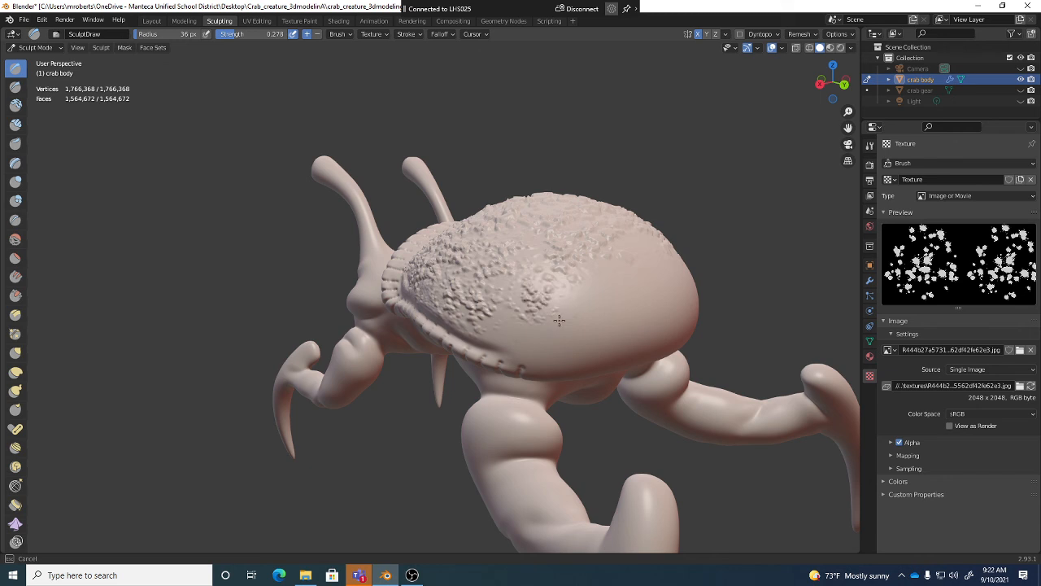
drag(584, 333, 578, 329)
mouse_move(500, 296)
mouse_down()
mouse_move(527, 306)
mouse_move(534, 296)
mouse_up()
mouse_move(581, 318)
middle_down()
mouse_move(579, 298)
mouse_move(562, 299)
mouse_move(572, 274)
mouse_move(599, 266)
middle_up()
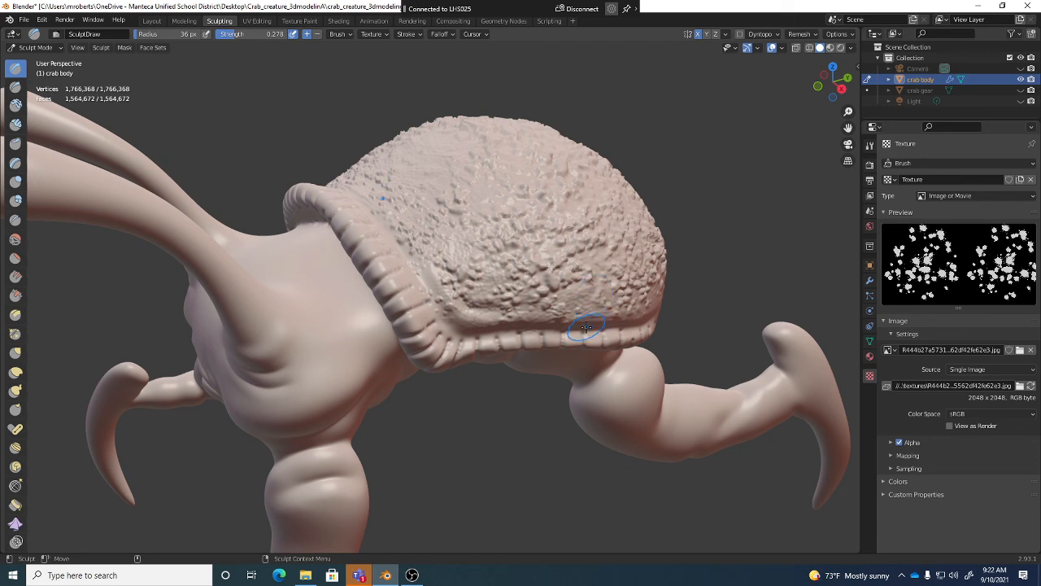
key(ctrl+s)
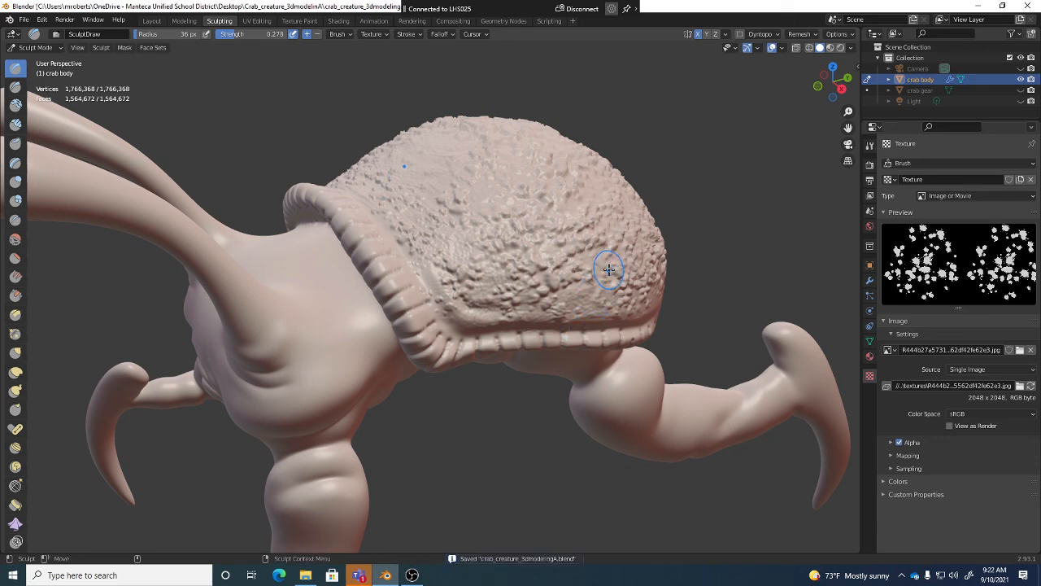
mouse_move(412, 575)
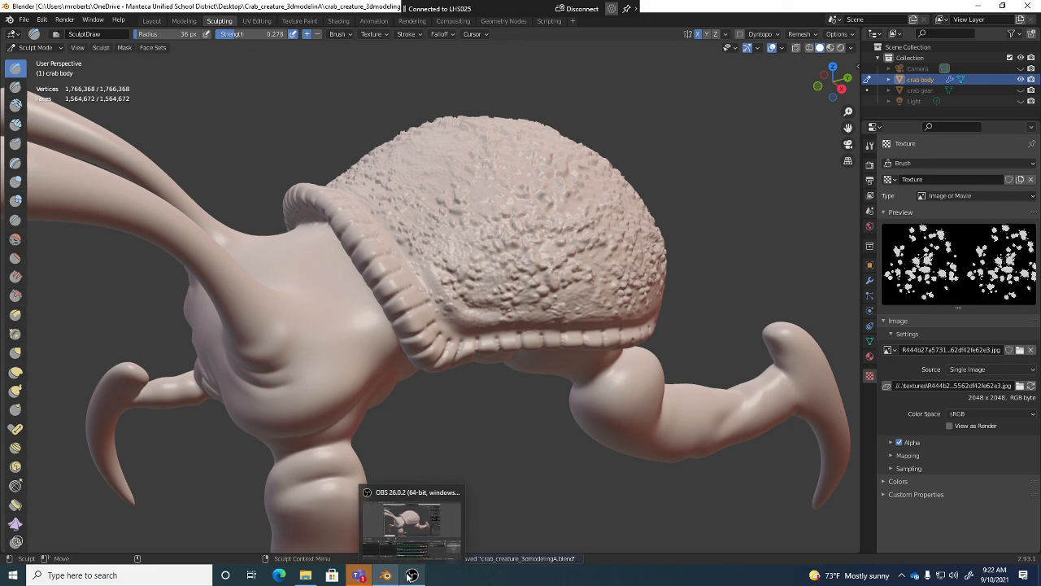